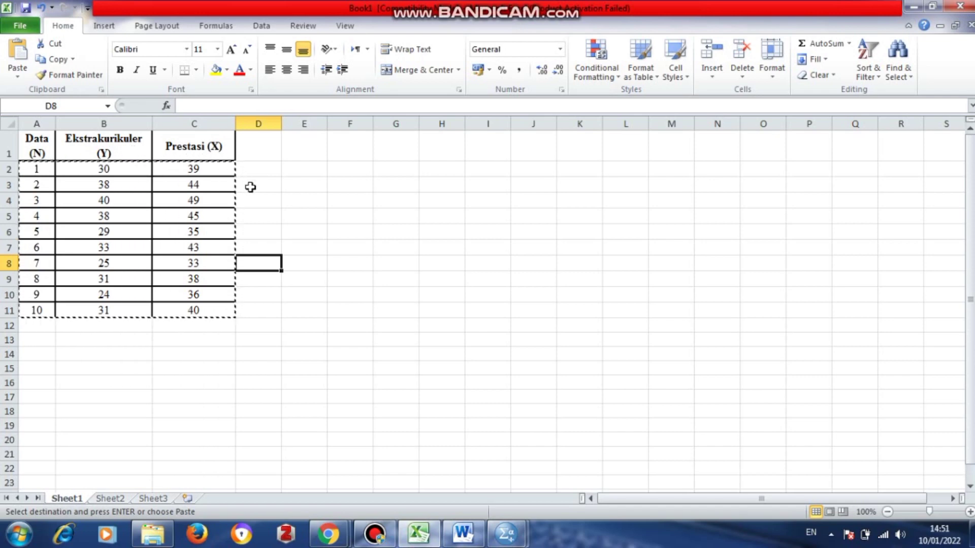
{"action": "left_click", "coordinate": [912, 6]}
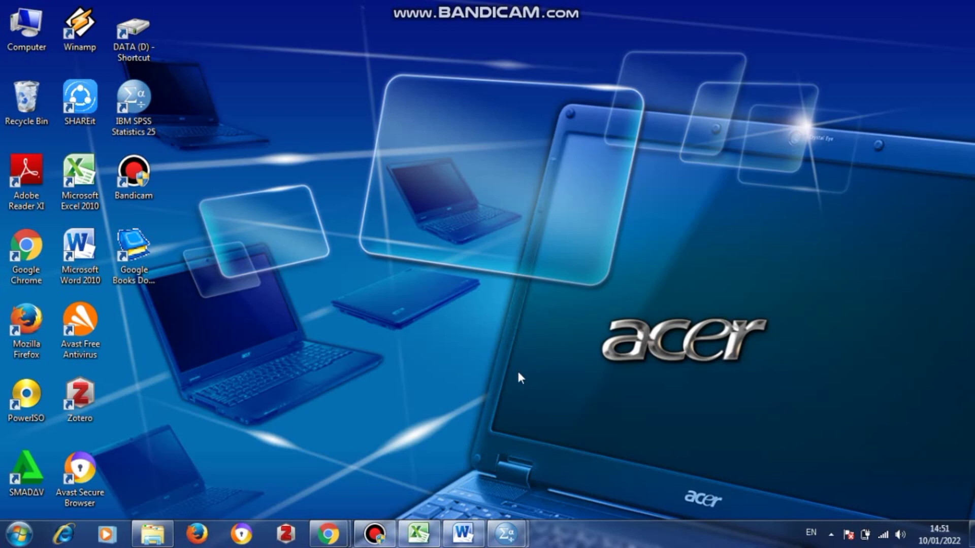
{"action": "left_click", "coordinate": [374, 533]}
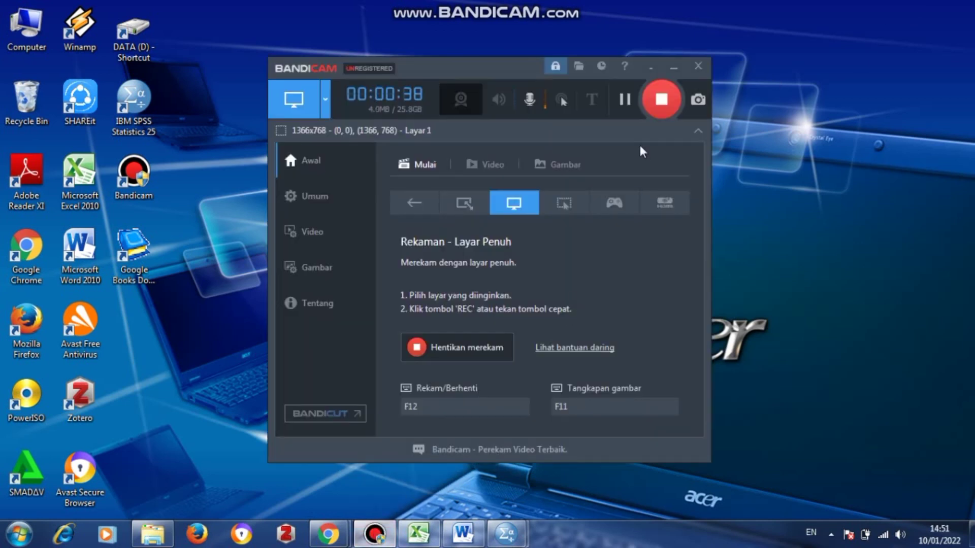
{"action": "left_click", "coordinate": [673, 66]}
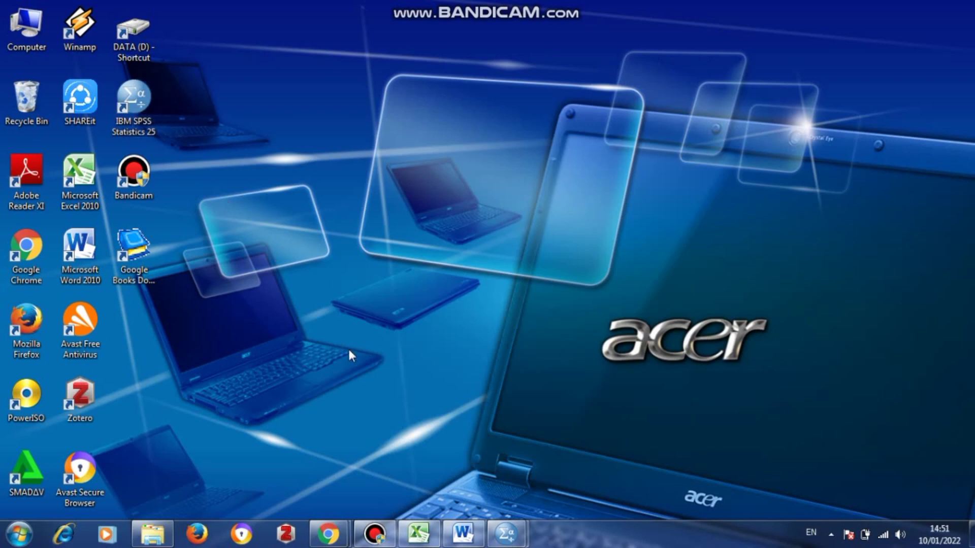
Step: Switch to the SPSS data editor and define three variables named Respondent, X and Y
{"action": "mouse_move", "coordinate": [505, 533]}
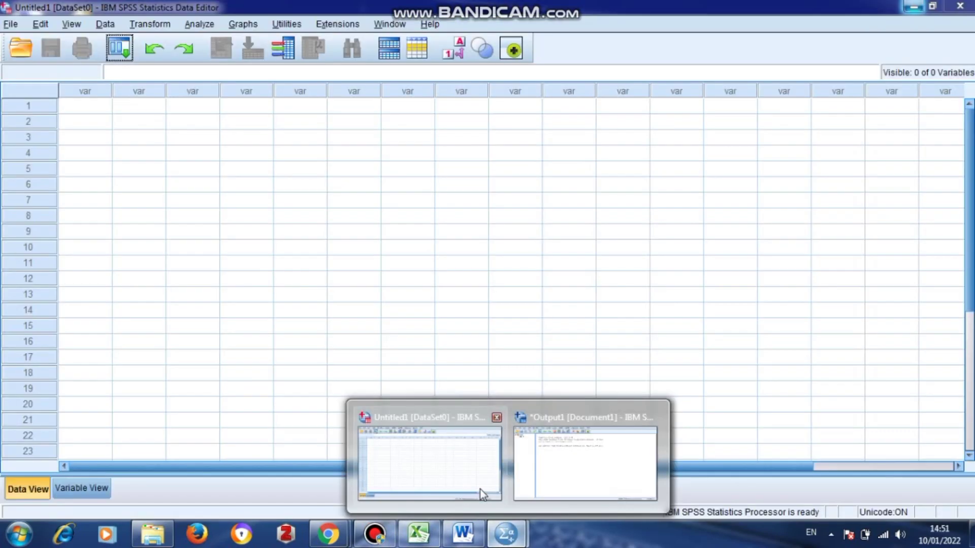
{"action": "left_click", "coordinate": [481, 489]}
{"action": "left_click", "coordinate": [73, 491]}
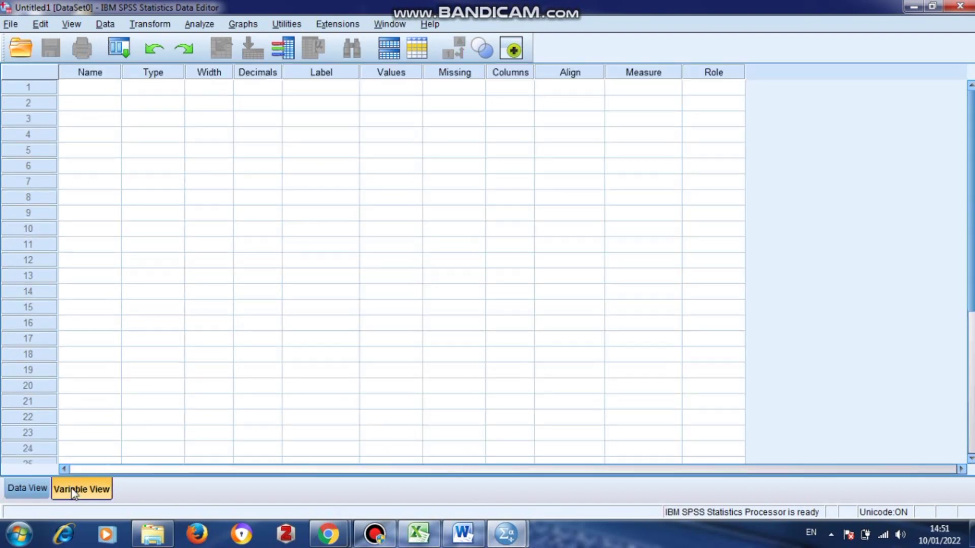
{"action": "left_click", "coordinate": [90, 86]}
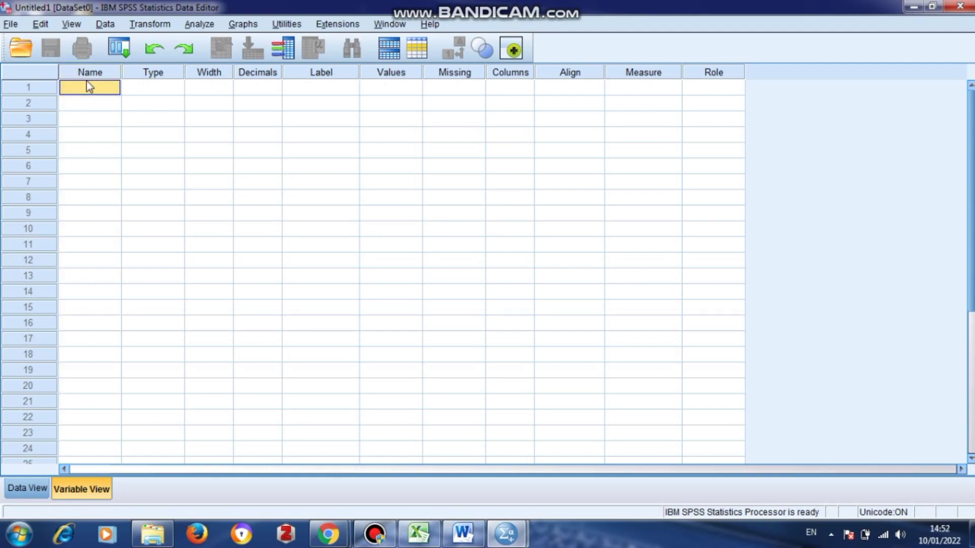
{"action": "type", "text": "Respondent"}
{"action": "key", "text": "Return"}
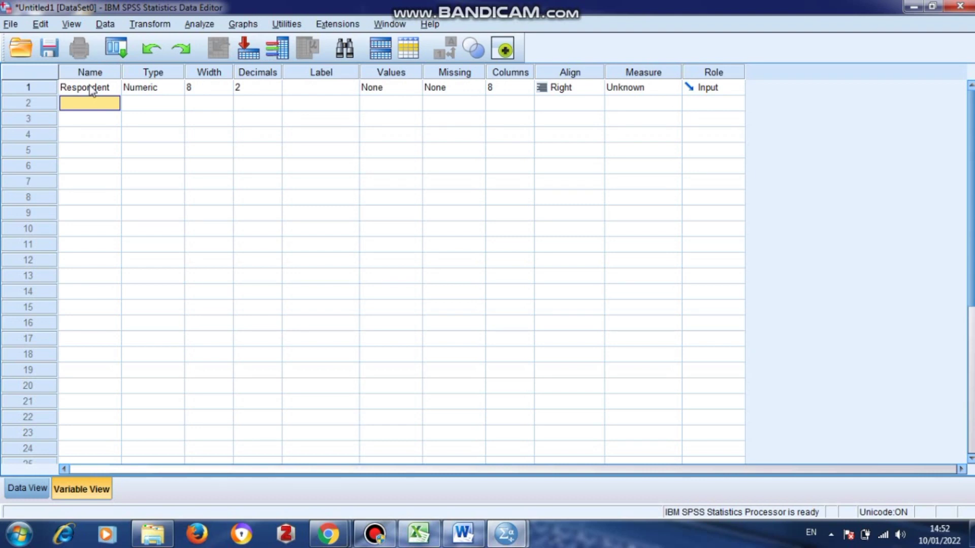
{"action": "type", "text": "X"}
{"action": "key", "text": "Return"}
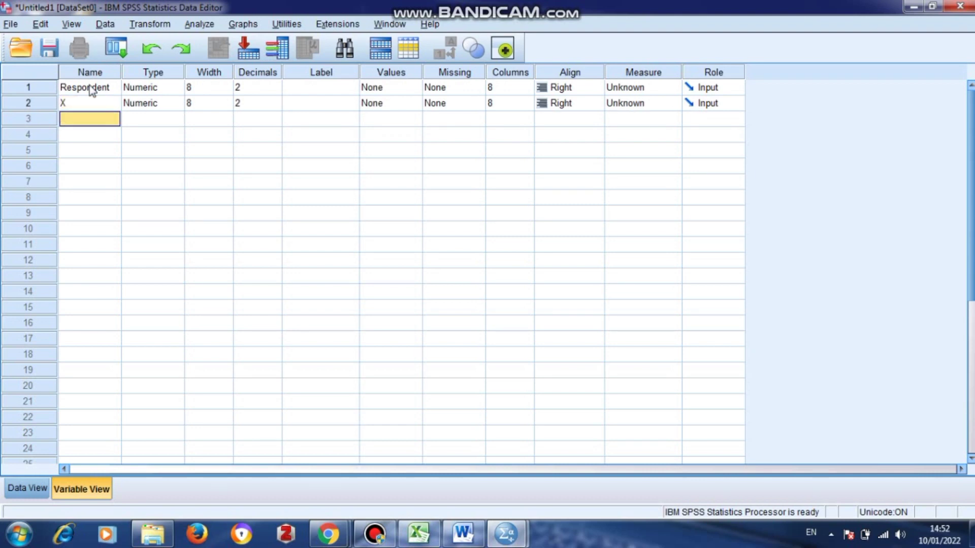
{"action": "type", "text": "Y"}
{"action": "key", "text": "Return"}
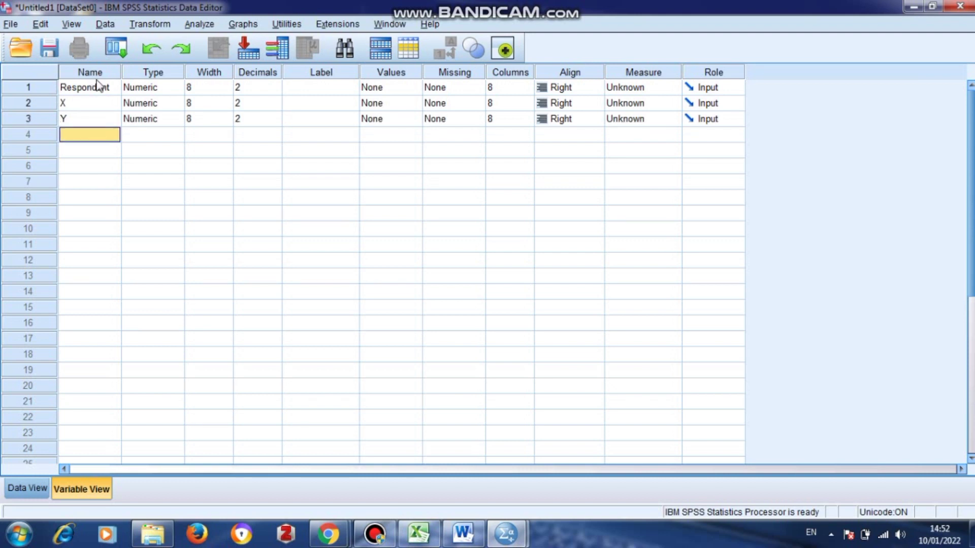
Step: Set the number of decimals to 0 for the variables Respondent, X and Y
{"action": "left_click", "coordinate": [266, 89]}
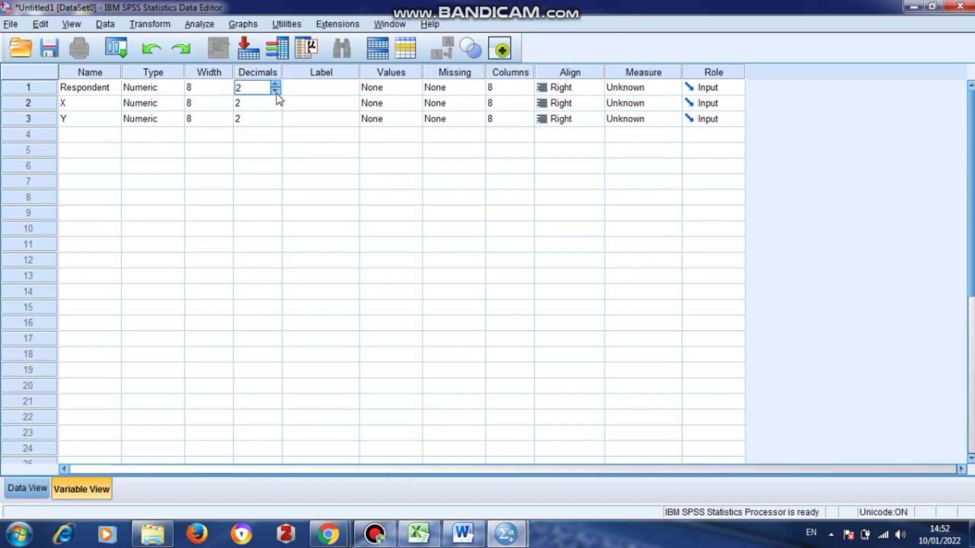
{"action": "key", "text": "Delete"}
{"action": "type", "text": "0"}
{"action": "left_click", "coordinate": [278, 103]}
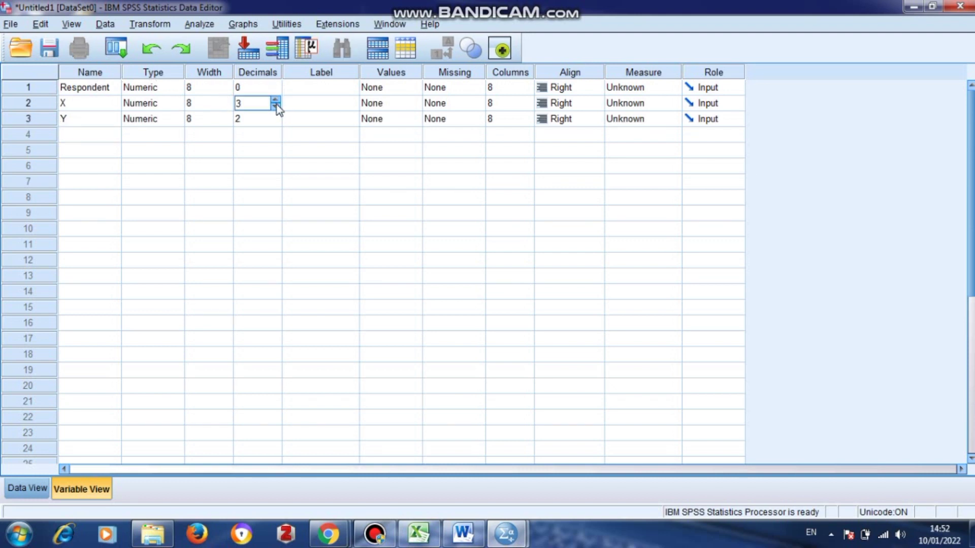
{"action": "key", "text": "BackSpace"}
{"action": "type", "text": "0"}
{"action": "left_click", "coordinate": [276, 119]}
{"action": "left_click", "coordinate": [275, 123]}
{"action": "left_click", "coordinate": [276, 123]}
Step: Label variable X as Exstrakurikuler and variable Y as Prestasi, dismissing the Windows color scheme message
{"action": "left_click", "coordinate": [330, 89]}
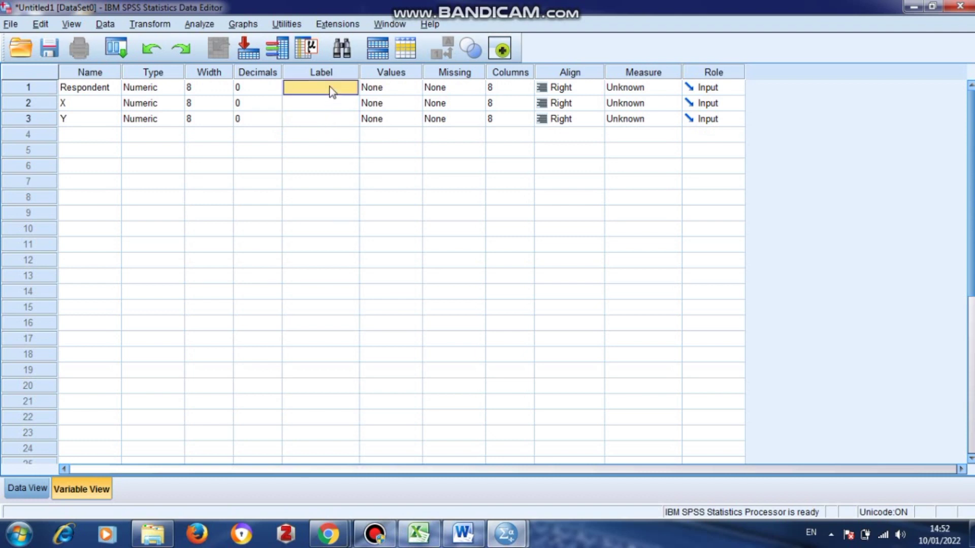
{"action": "left_click", "coordinate": [332, 102]}
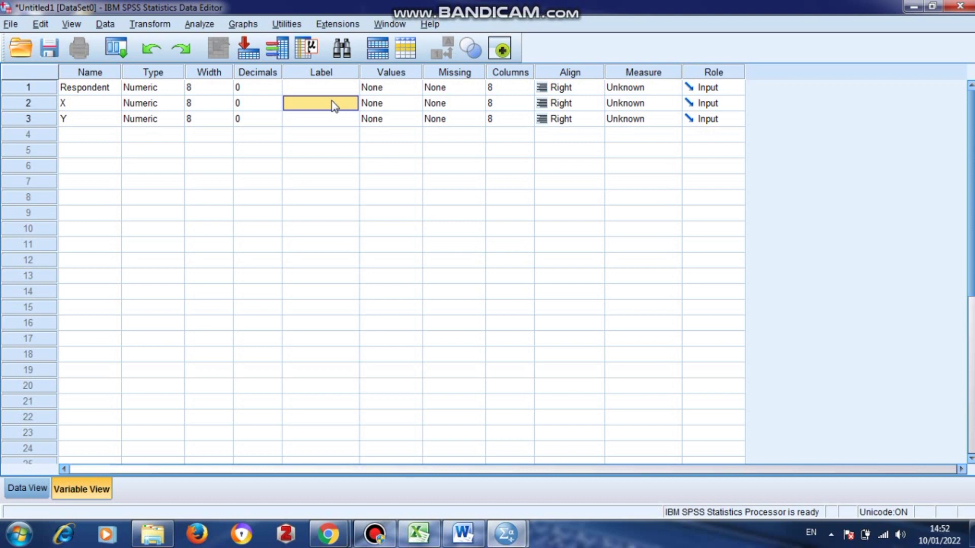
{"action": "left_click", "coordinate": [331, 100]}
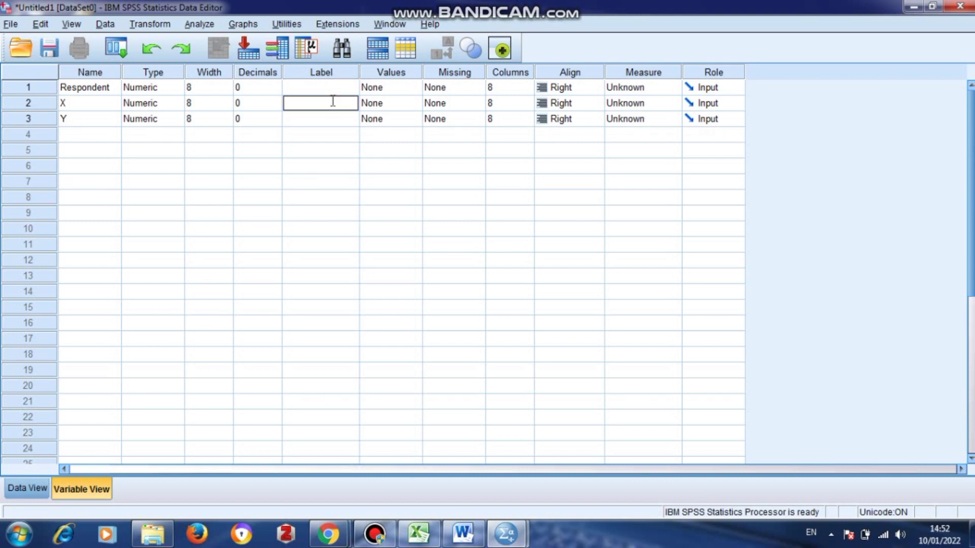
{"action": "type", "text": "a"}
{"action": "key", "text": "BackSpace"}
{"action": "type", "text": "a"}
{"action": "key", "text": "BackSpace"}
{"action": "type", "text": "a"}
{"action": "key", "text": "BackSpace"}
{"action": "type", "text": "Exstraj"}
{"action": "key", "text": "BackSpace"}
{"action": "type", "text": "kur"}
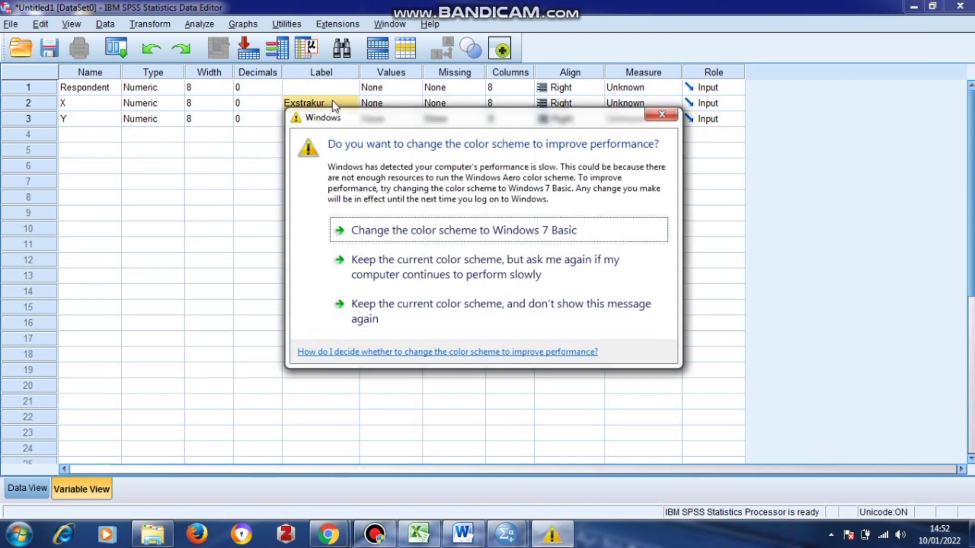
{"action": "left_click", "coordinate": [661, 114]}
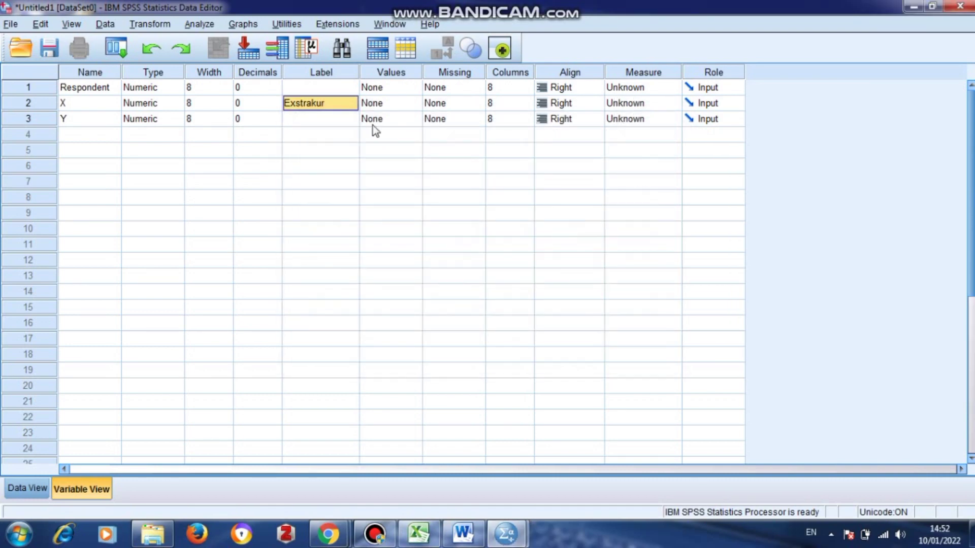
{"action": "type", "text": "E"}
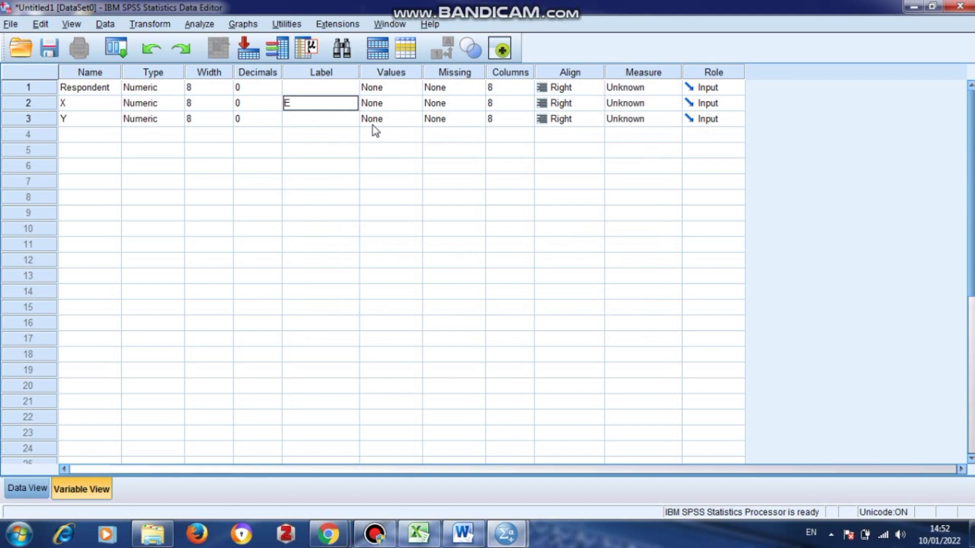
{"action": "type", "text": "xstrakurikuler"}
{"action": "key", "text": "Return"}
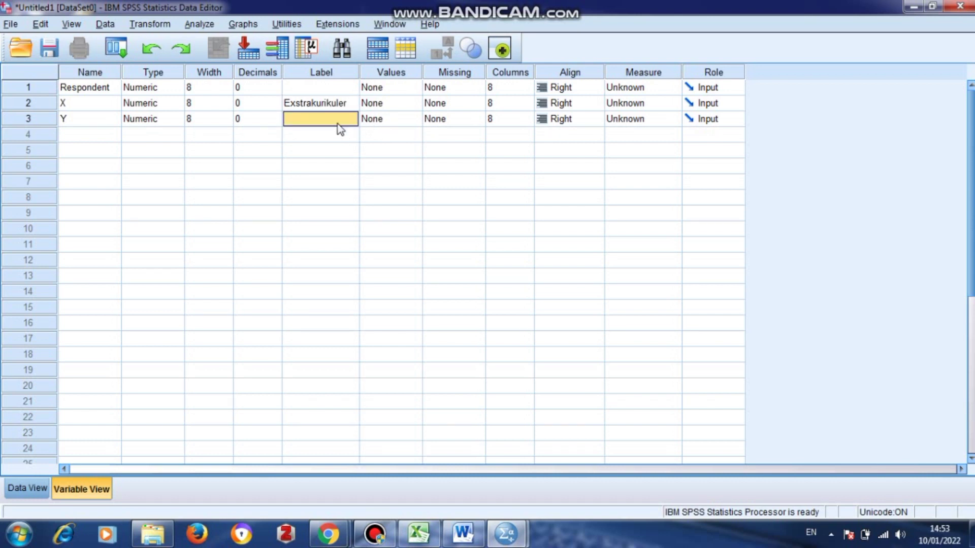
{"action": "type", "text": "Prestasi"}
Step: Set the measurement level to Nominal for Respondent and to Ordinal for X and Y
{"action": "left_click", "coordinate": [663, 83]}
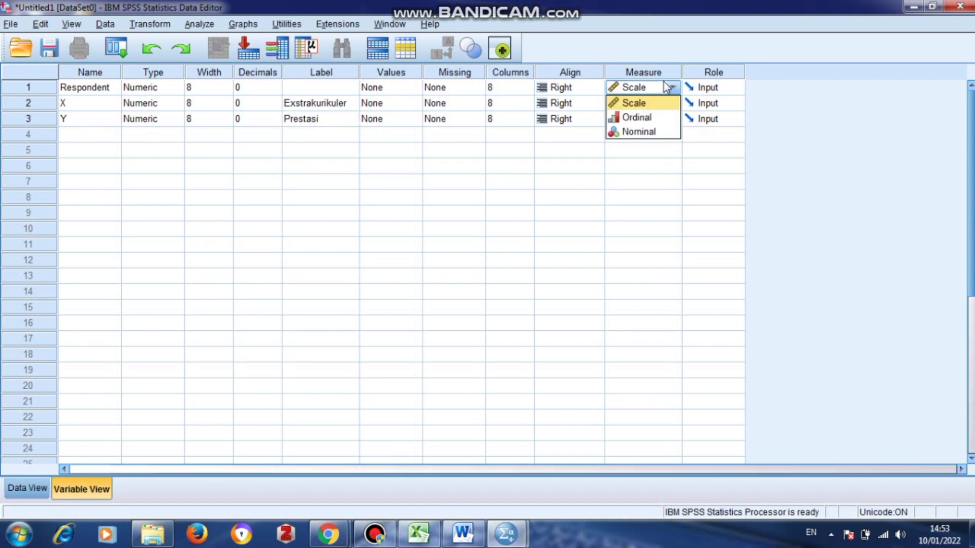
{"action": "left_click", "coordinate": [660, 130]}
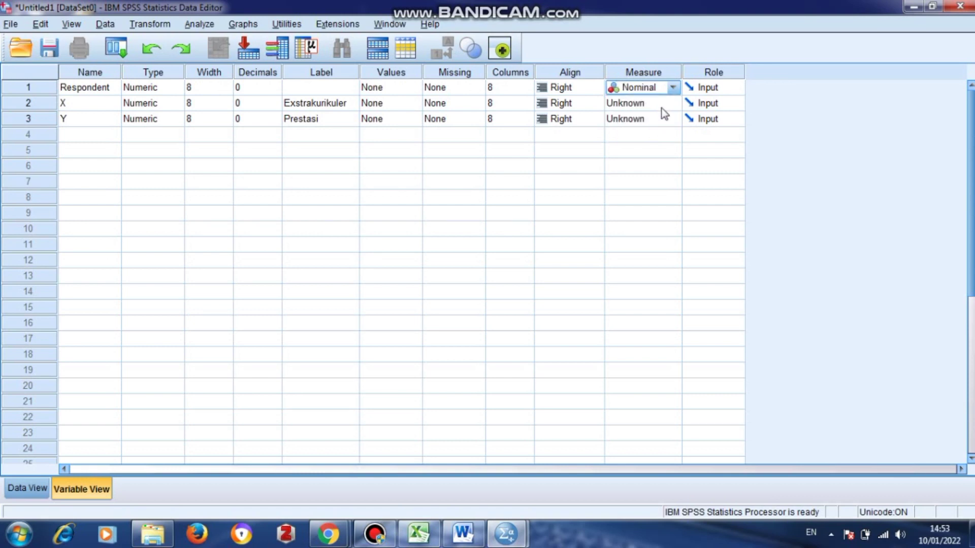
{"action": "left_click", "coordinate": [664, 105]}
{"action": "left_click", "coordinate": [664, 135]}
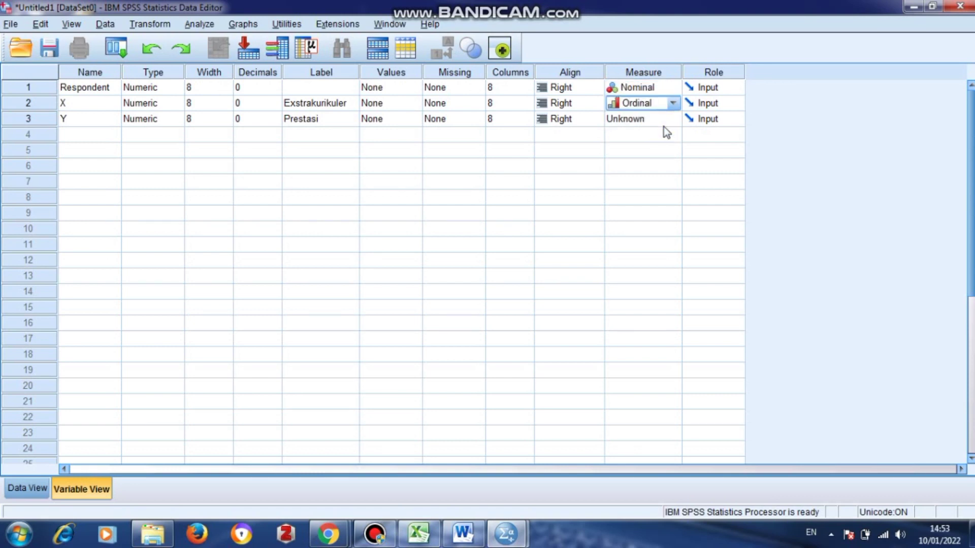
{"action": "left_click", "coordinate": [663, 119]}
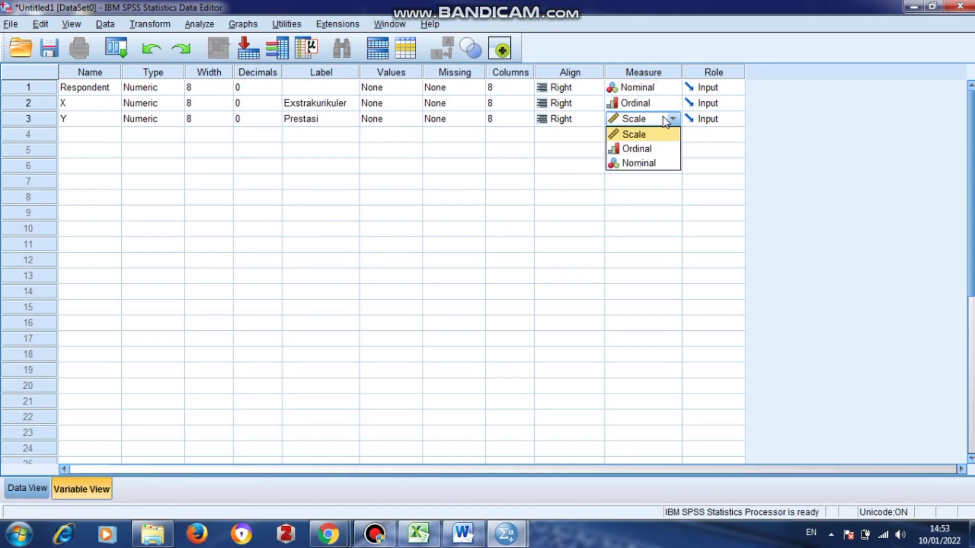
{"action": "left_click", "coordinate": [652, 148]}
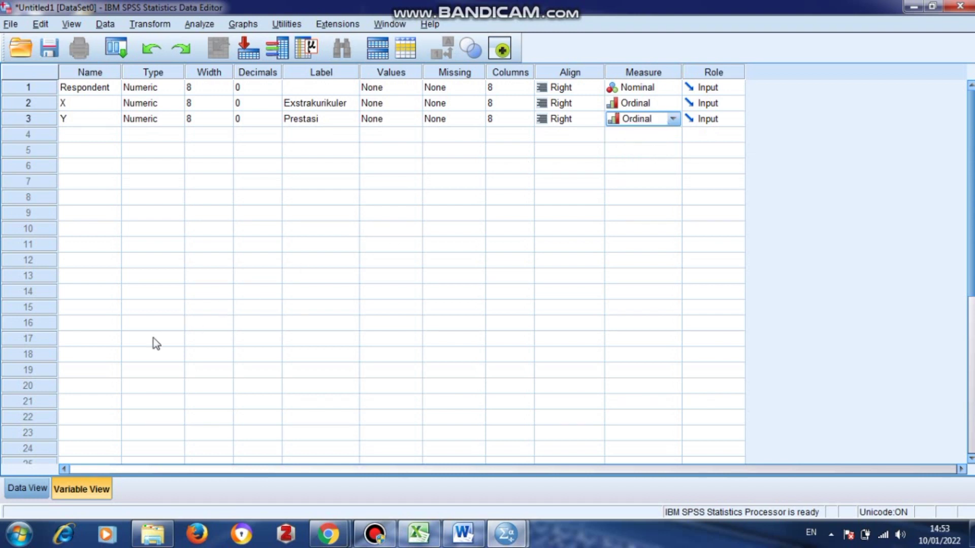
Step: Show the empty data grid in SPSS, then switch to Excel and copy the data rows in A2:C11 without the headers
{"action": "left_click", "coordinate": [29, 489]}
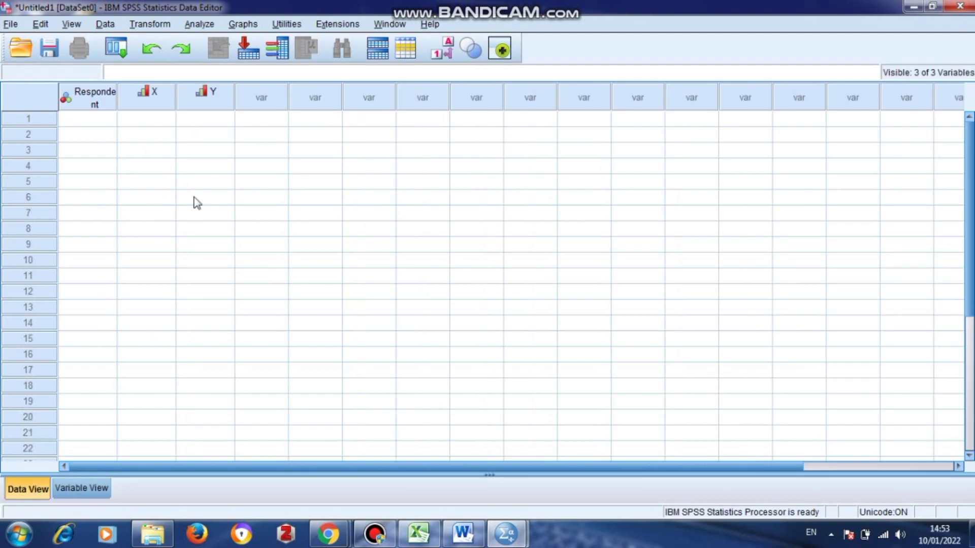
{"action": "left_click", "coordinate": [418, 532]}
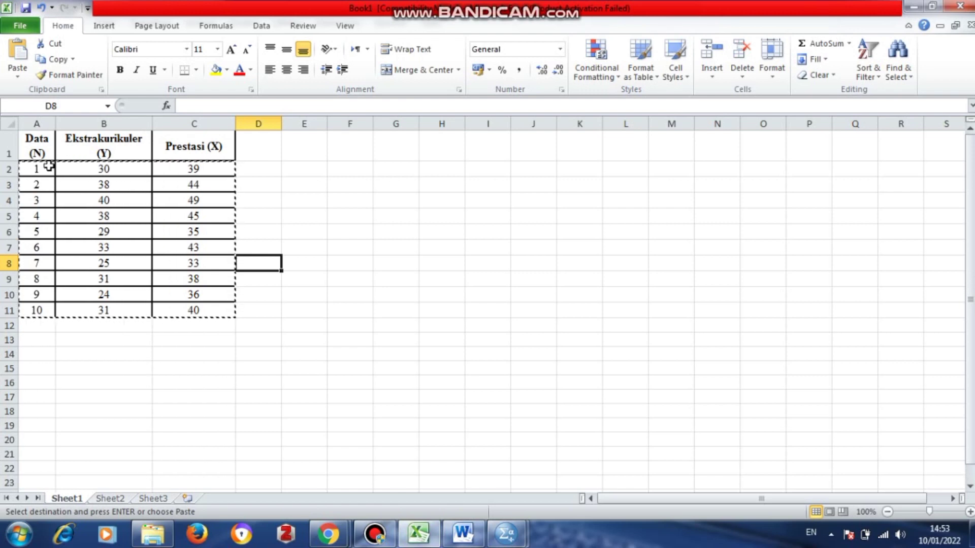
{"action": "left_click_drag", "start_coordinate": [48, 168], "coordinate": [210, 315]}
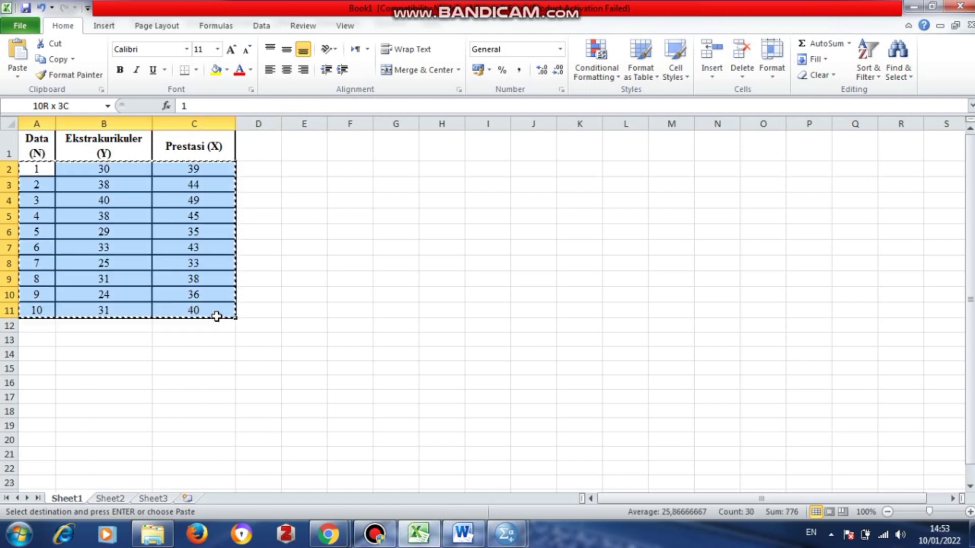
{"action": "right_click", "coordinate": [196, 285]}
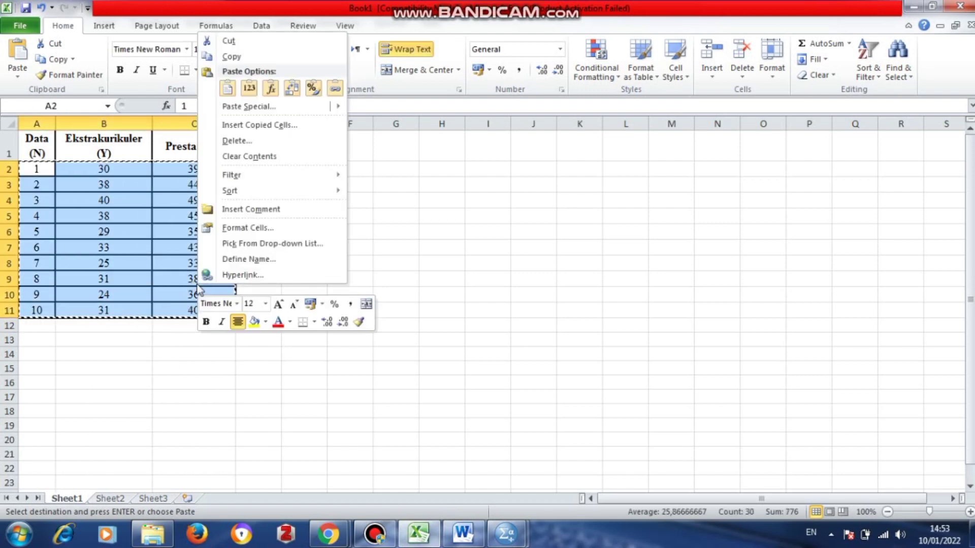
{"action": "left_click", "coordinate": [244, 57]}
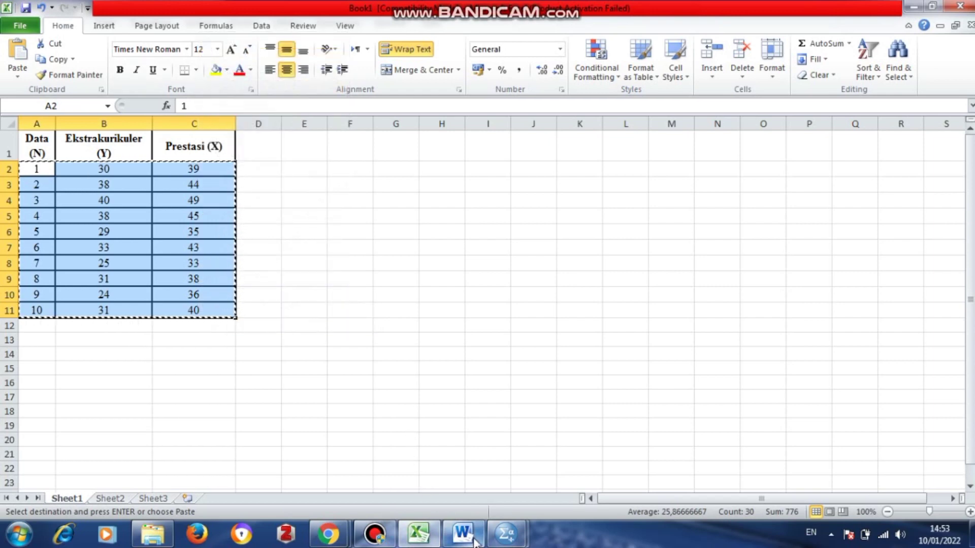
Step: Switch back to the SPSS data editor and paste the copied data starting at the first Respondent cell
{"action": "mouse_move", "coordinate": [506, 533]}
{"action": "left_click", "coordinate": [453, 444]}
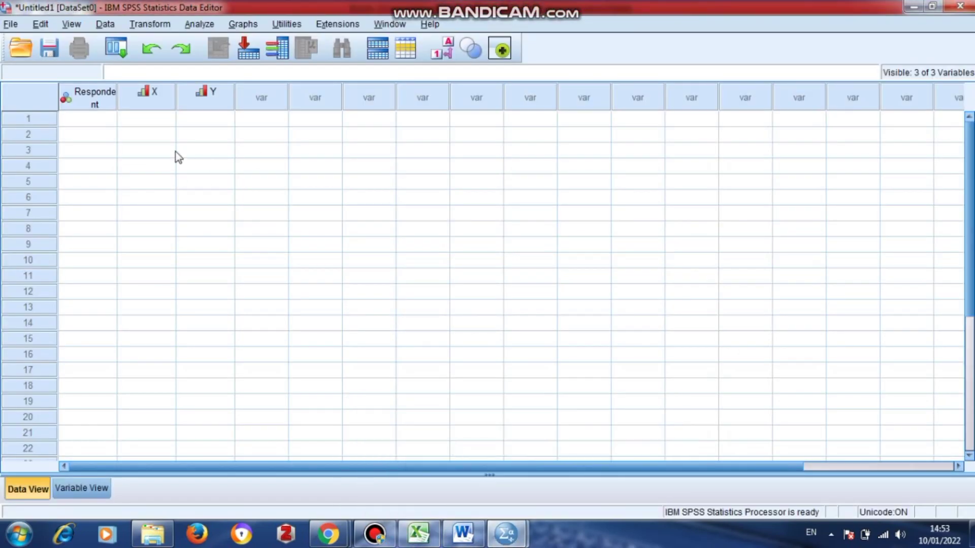
{"action": "right_click", "coordinate": [101, 119]}
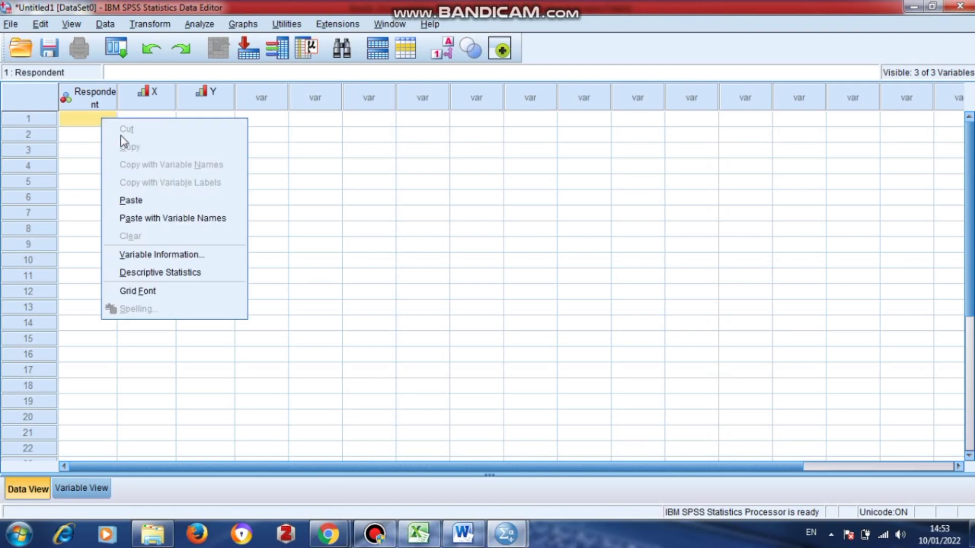
{"action": "left_click", "coordinate": [151, 201]}
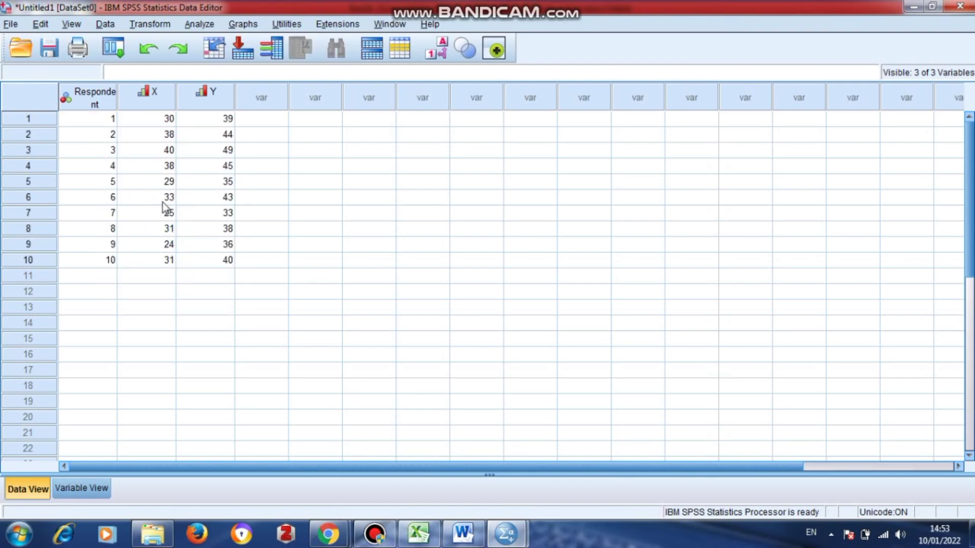
Step: Set up a linear regression with Prestasi [Y] as the dependent variable and Exstrakurikuler [X] as the independent variable
{"action": "left_click", "coordinate": [195, 25]}
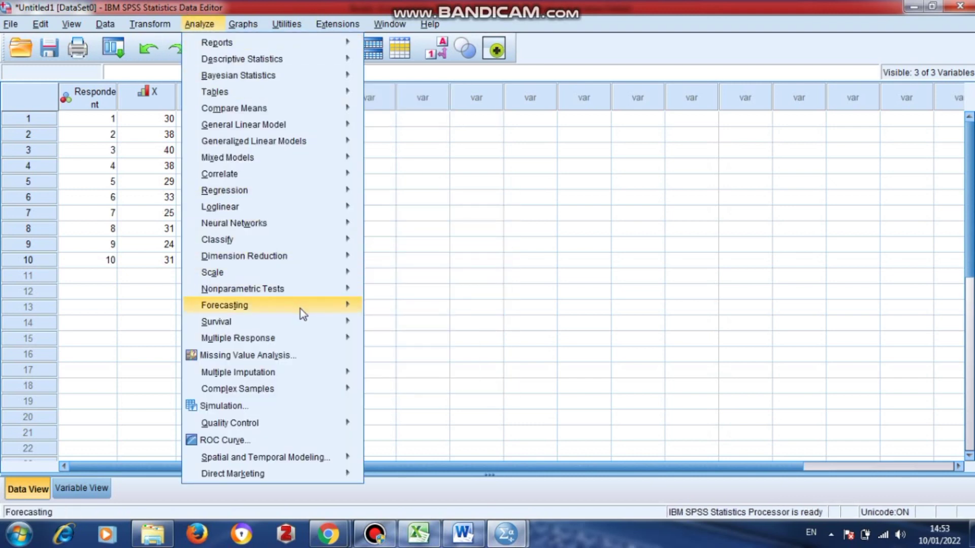
{"action": "mouse_move", "coordinate": [316, 64]}
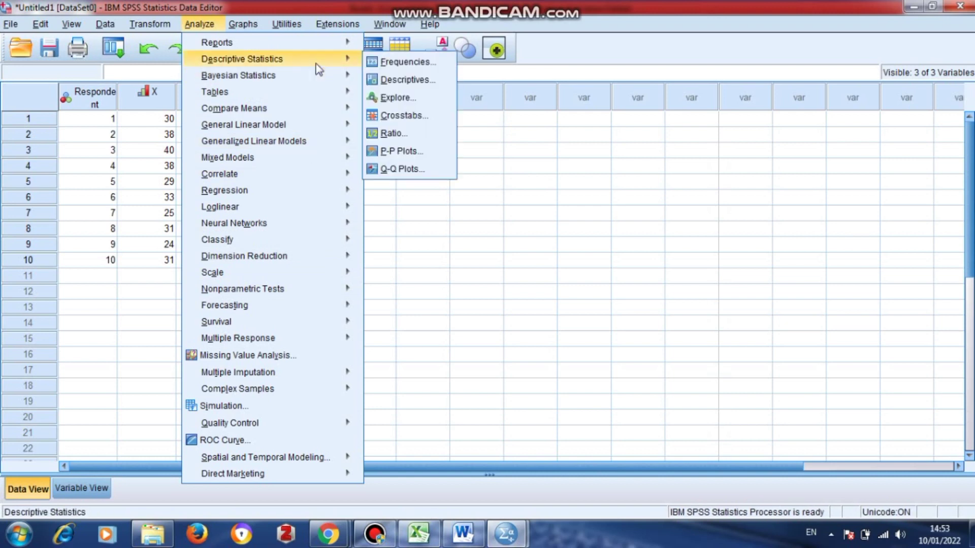
{"action": "mouse_move", "coordinate": [348, 192]}
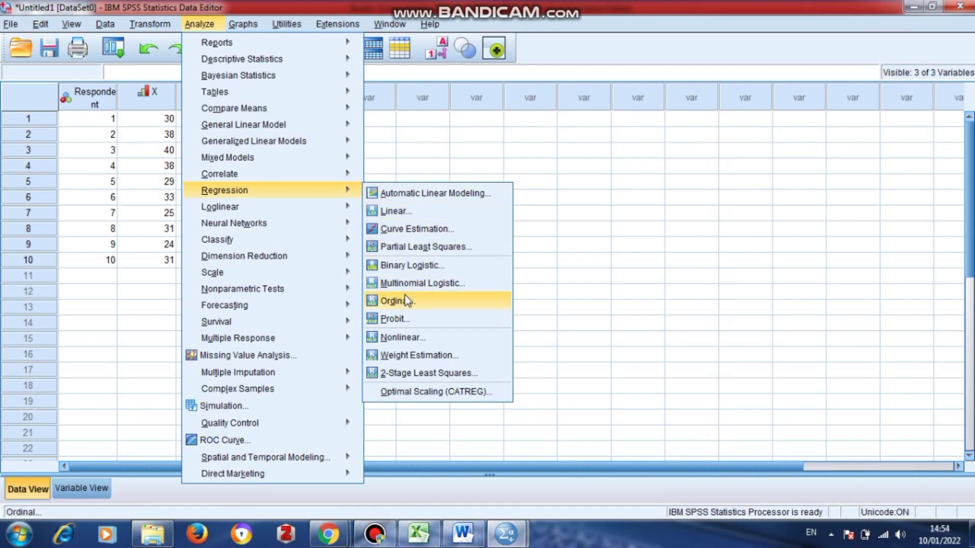
{"action": "left_click", "coordinate": [407, 208]}
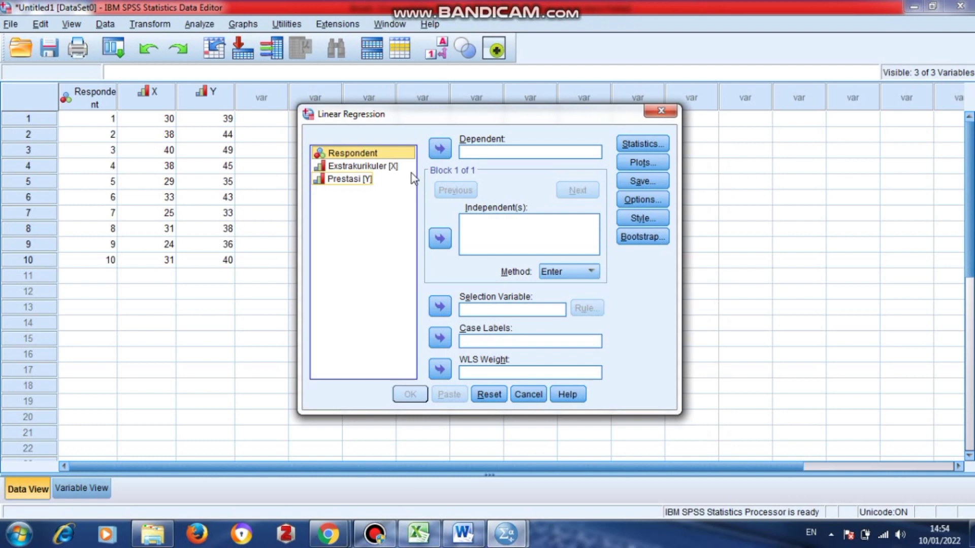
{"action": "left_click", "coordinate": [381, 181]}
{"action": "left_click", "coordinate": [440, 149]}
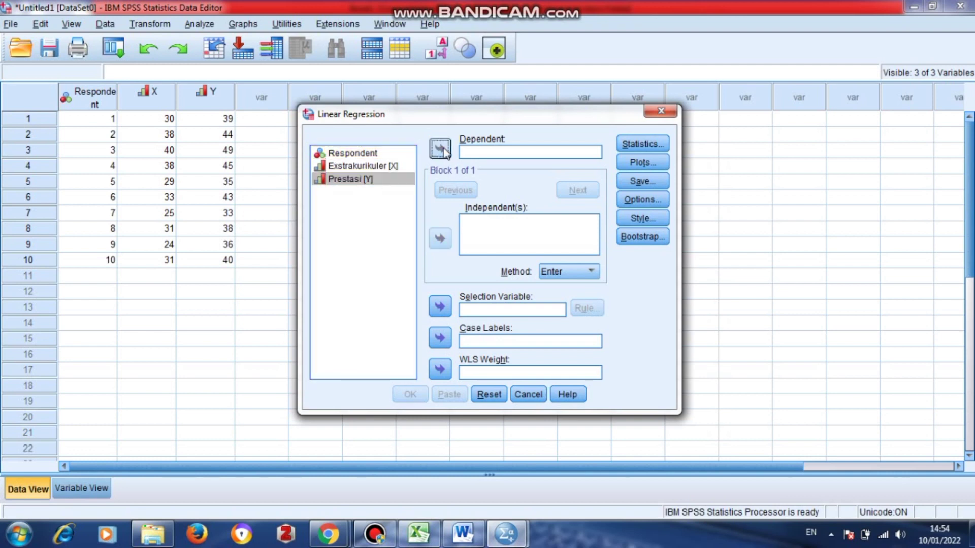
{"action": "left_click", "coordinate": [395, 169]}
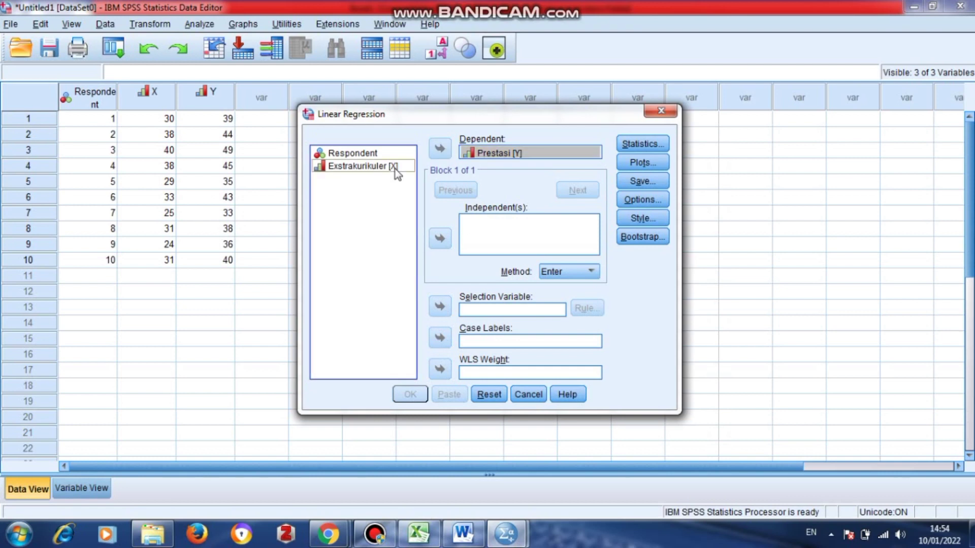
{"action": "left_click", "coordinate": [442, 240]}
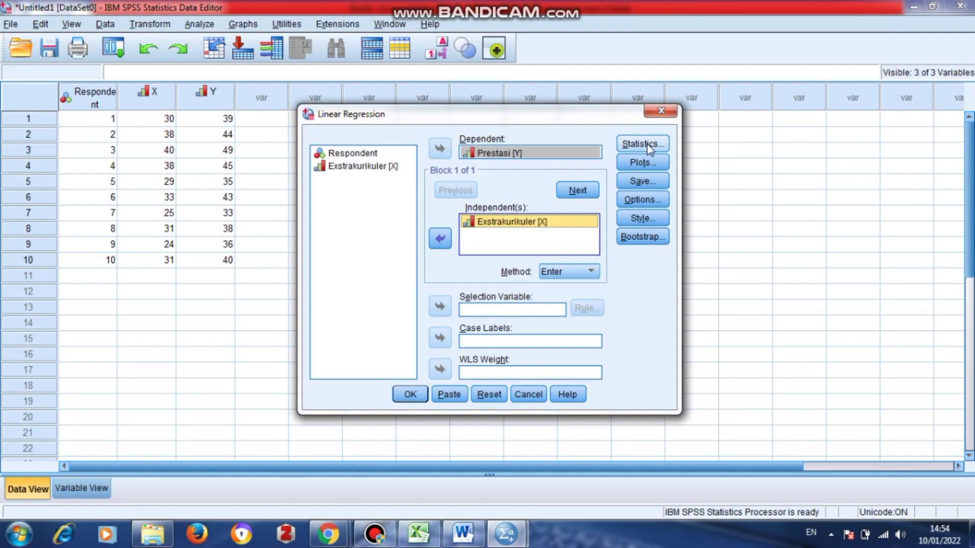
Step: Add R squared change and Descriptives to the regression statistics, keeping Estimates and Model fit
{"action": "left_click", "coordinate": [649, 147]}
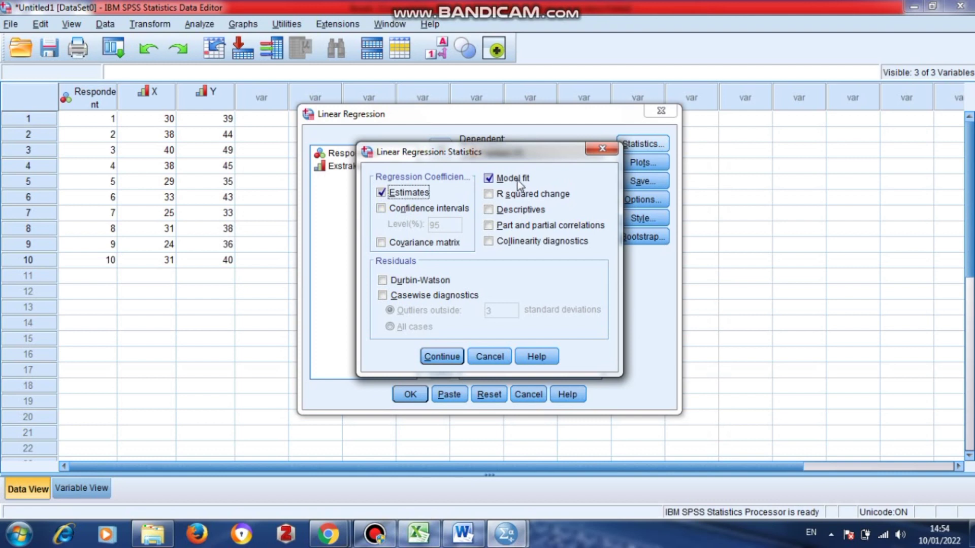
{"action": "left_click", "coordinate": [488, 196]}
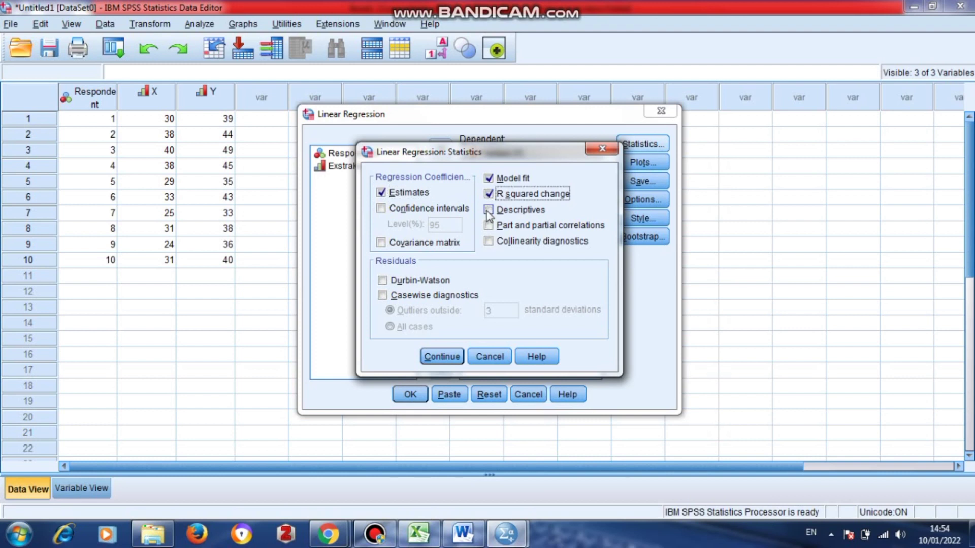
{"action": "left_click", "coordinate": [488, 210]}
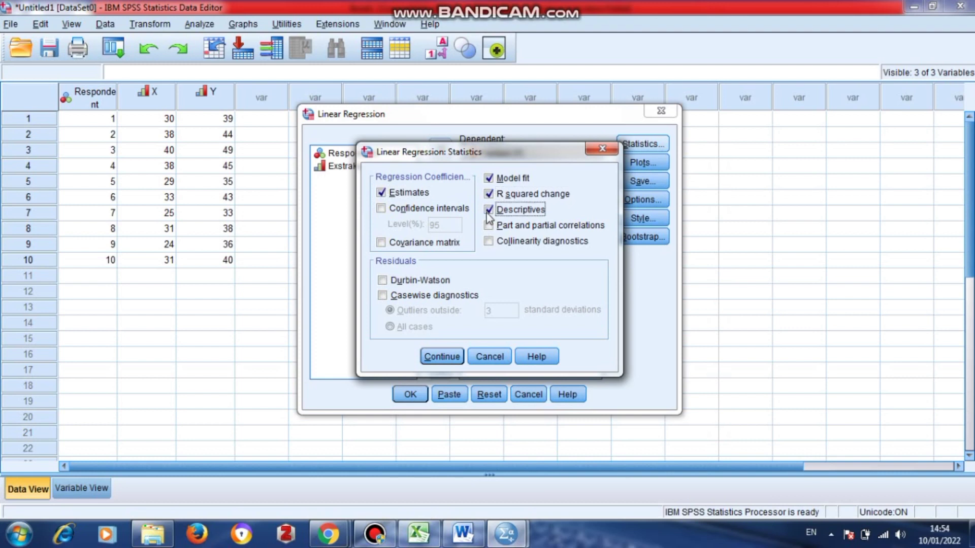
{"action": "left_click", "coordinate": [436, 358]}
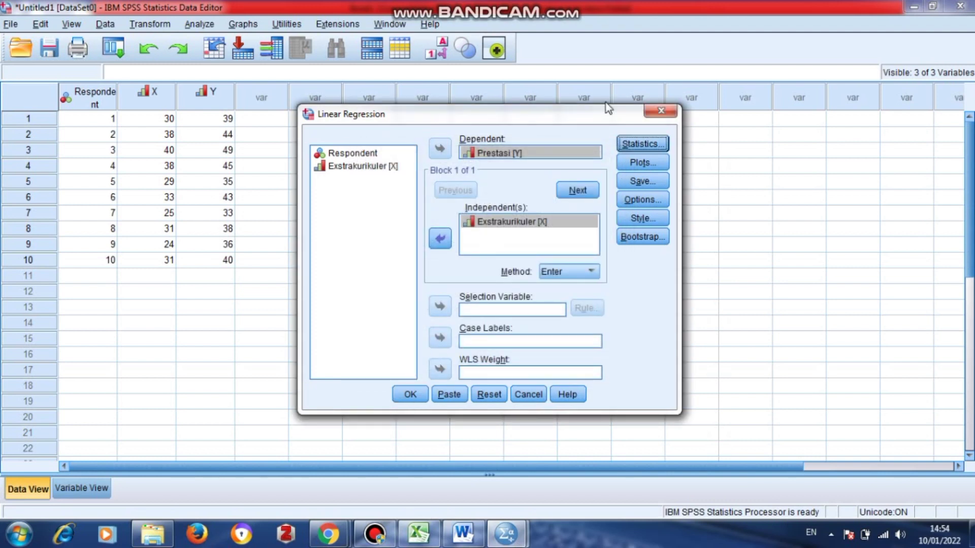
Step: Configure the regression plots with *SDRESID on Y and *ZPRED on X, plus a histogram and a normal probability plot of standardized residuals
{"action": "left_click", "coordinate": [634, 163]}
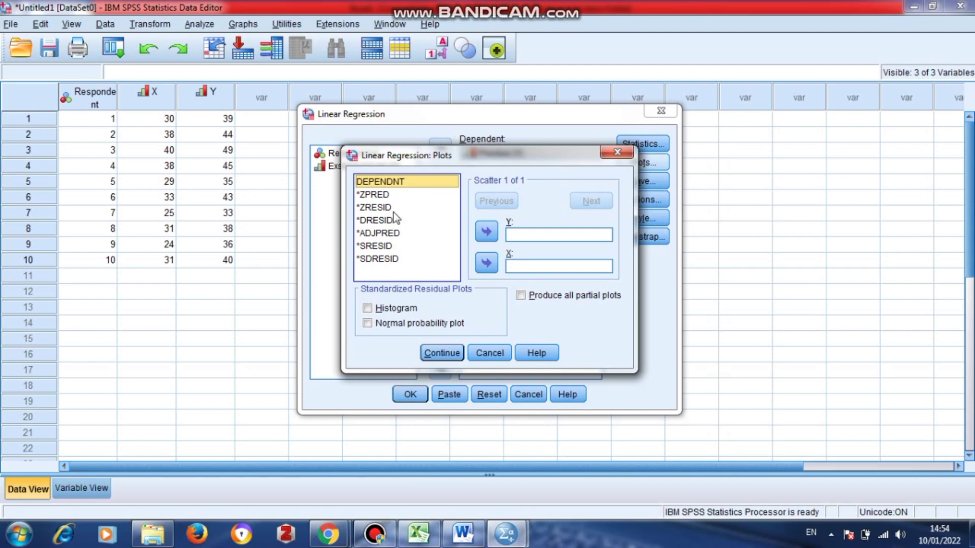
{"action": "left_click", "coordinate": [386, 259]}
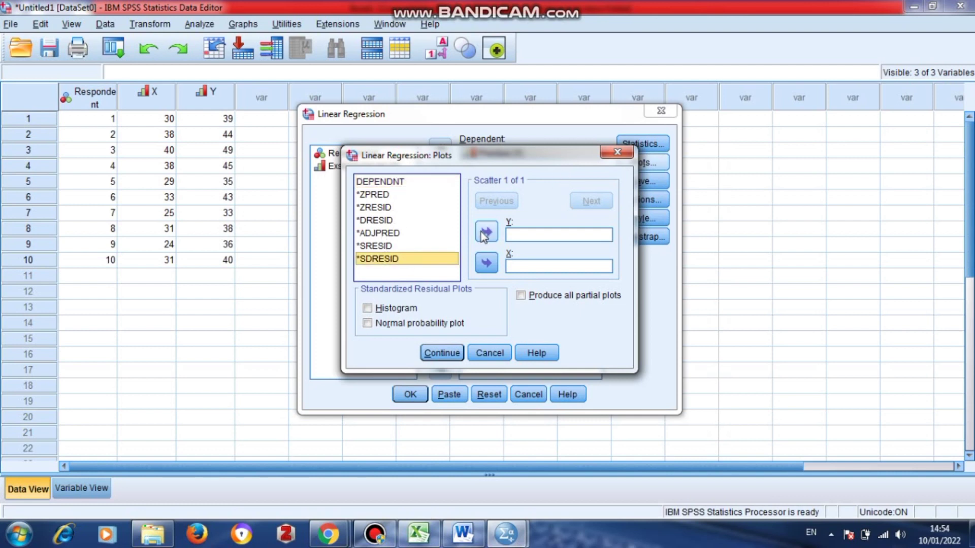
{"action": "left_click", "coordinate": [486, 233]}
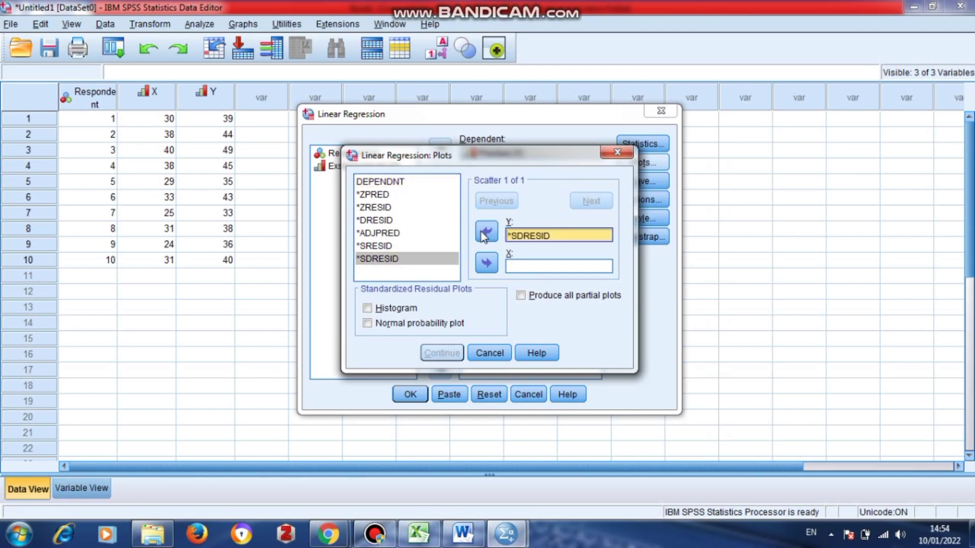
{"action": "left_click", "coordinate": [412, 196]}
{"action": "left_click", "coordinate": [487, 264]}
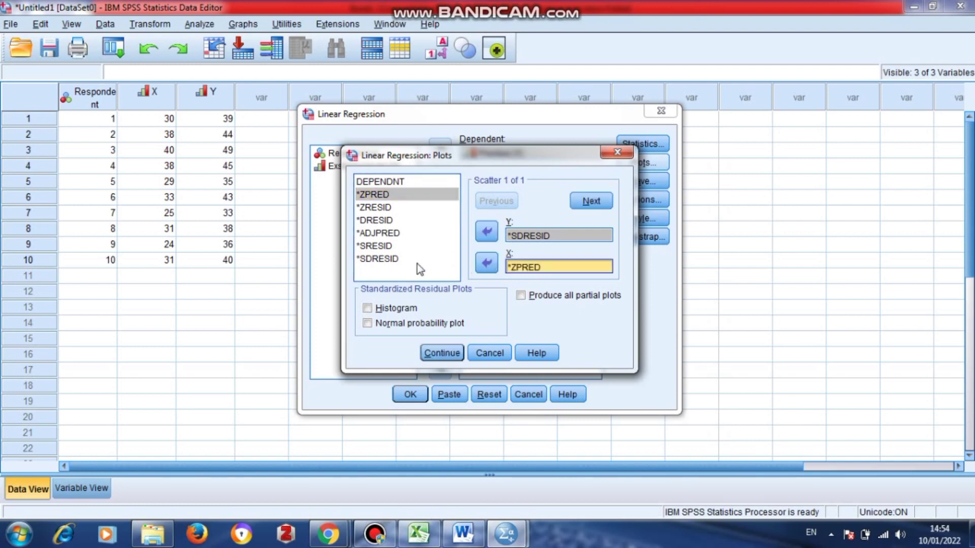
{"action": "left_click", "coordinate": [367, 309]}
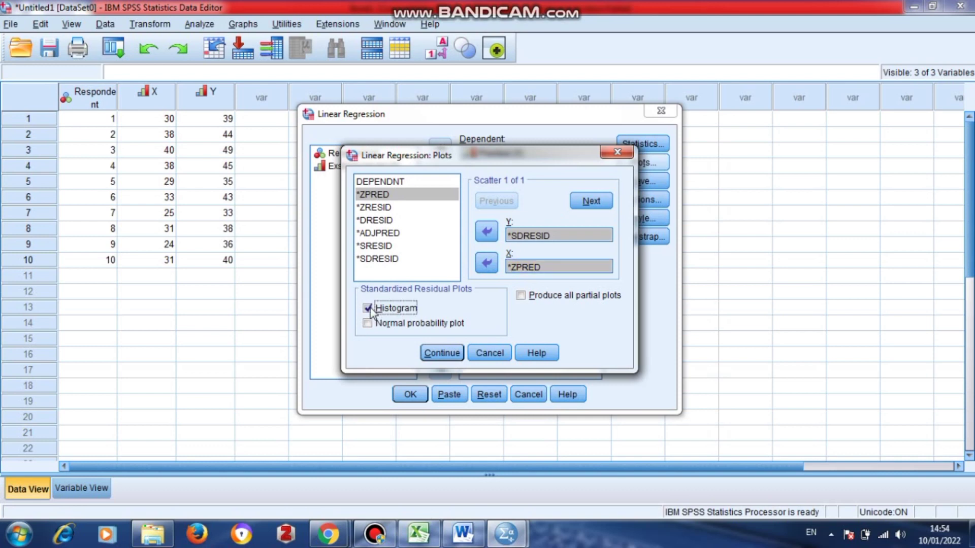
{"action": "left_click", "coordinate": [367, 324]}
{"action": "left_click", "coordinate": [442, 354]}
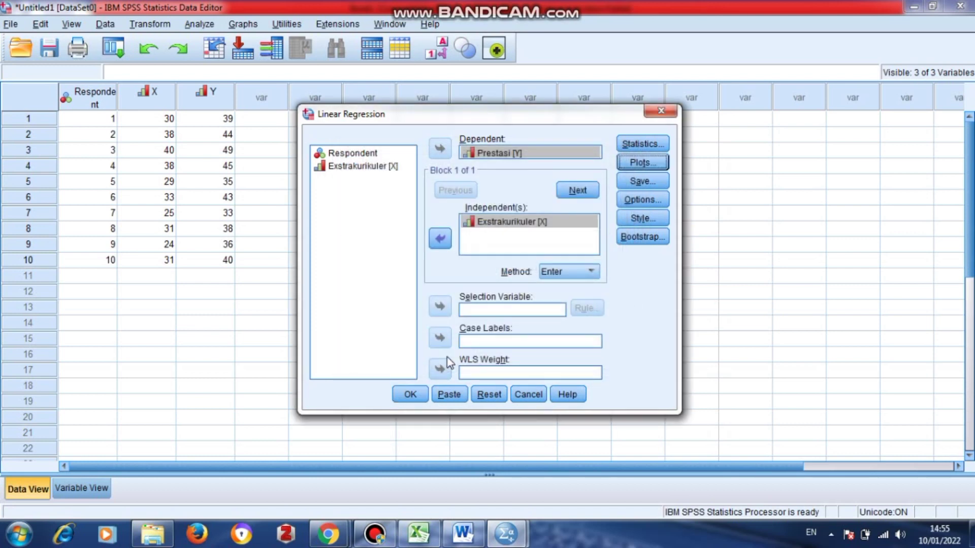
Step: Choose to save unstandardized predicted values and the Mean and Individual prediction intervals
{"action": "left_click", "coordinate": [642, 186]}
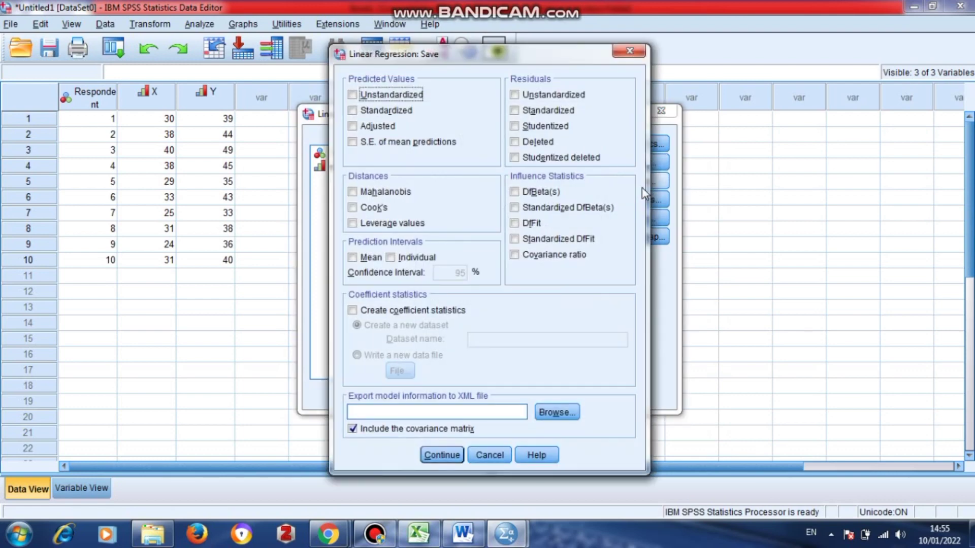
{"action": "left_click", "coordinate": [357, 99]}
{"action": "left_click", "coordinate": [354, 257]}
{"action": "left_click", "coordinate": [390, 257]}
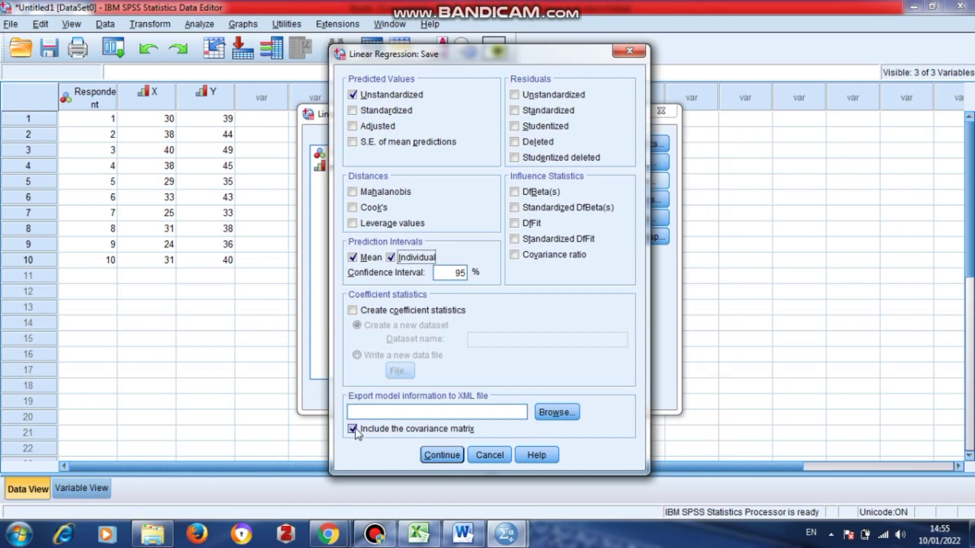
{"action": "left_click", "coordinate": [442, 454]}
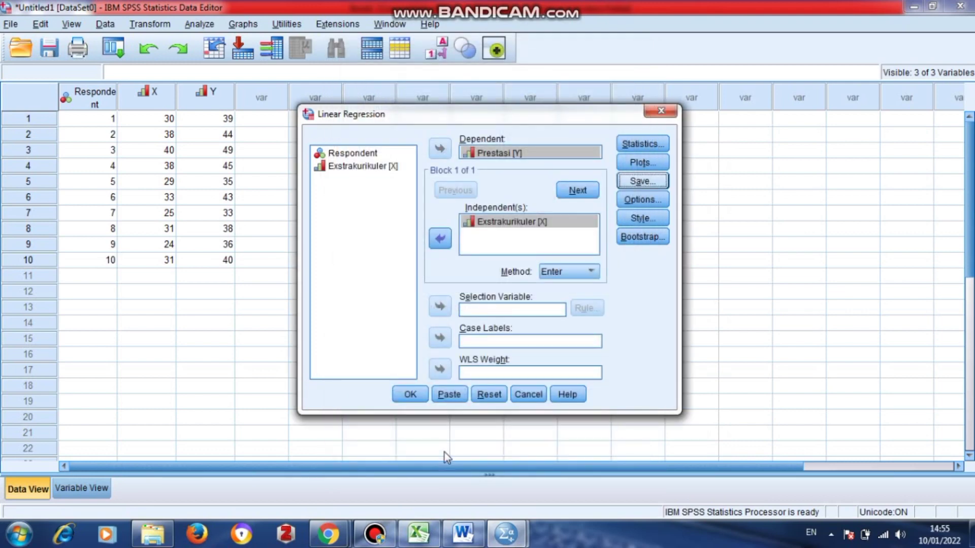
Step: Keep the constant included in the equation in the regression options and run the analysis
{"action": "left_click", "coordinate": [646, 202]}
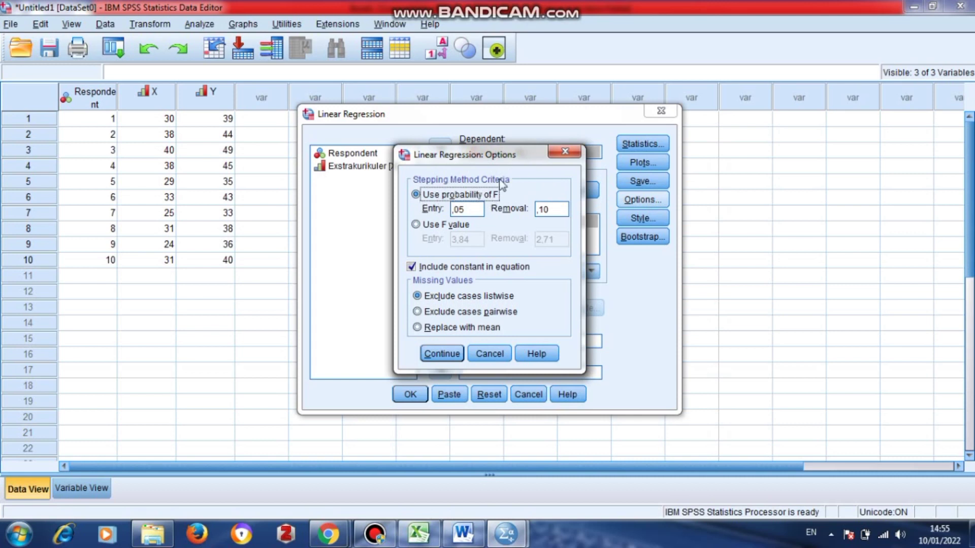
{"action": "left_click", "coordinate": [411, 267]}
{"action": "left_click", "coordinate": [413, 268]}
{"action": "left_click", "coordinate": [443, 352]}
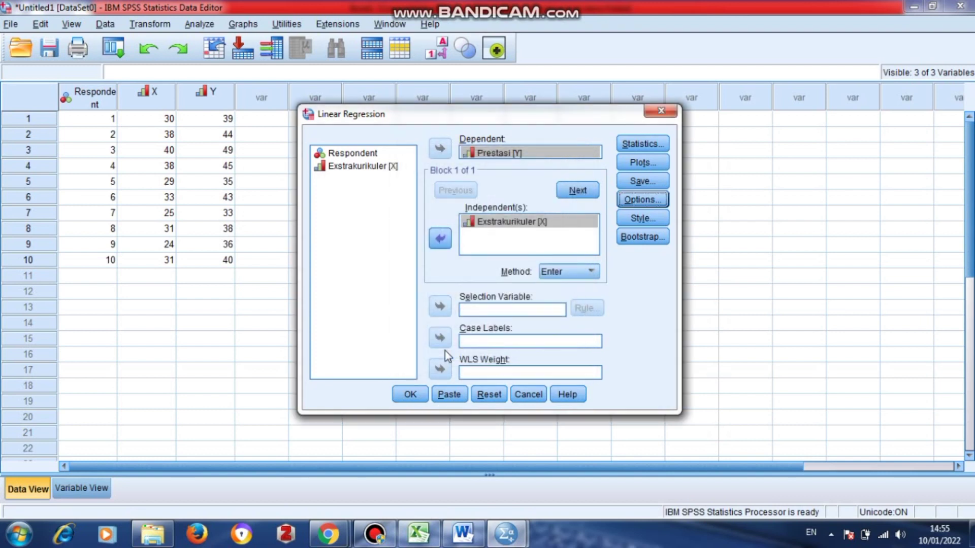
{"action": "left_click", "coordinate": [410, 401]}
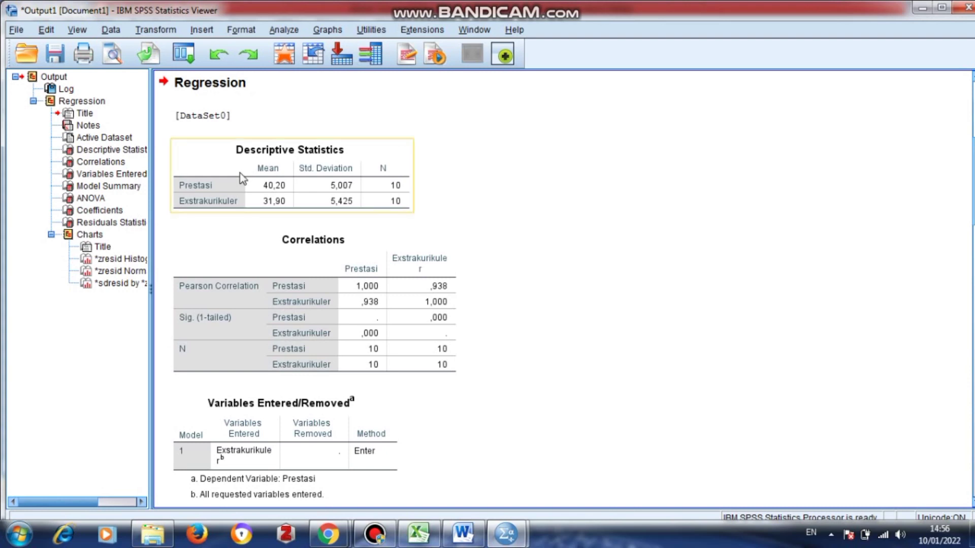
Step: Examine the Descriptive Statistics, Model Summary and ANOVA tables in the regression output, dismissing the Windows color scheme message
{"action": "left_click", "coordinate": [281, 178]}
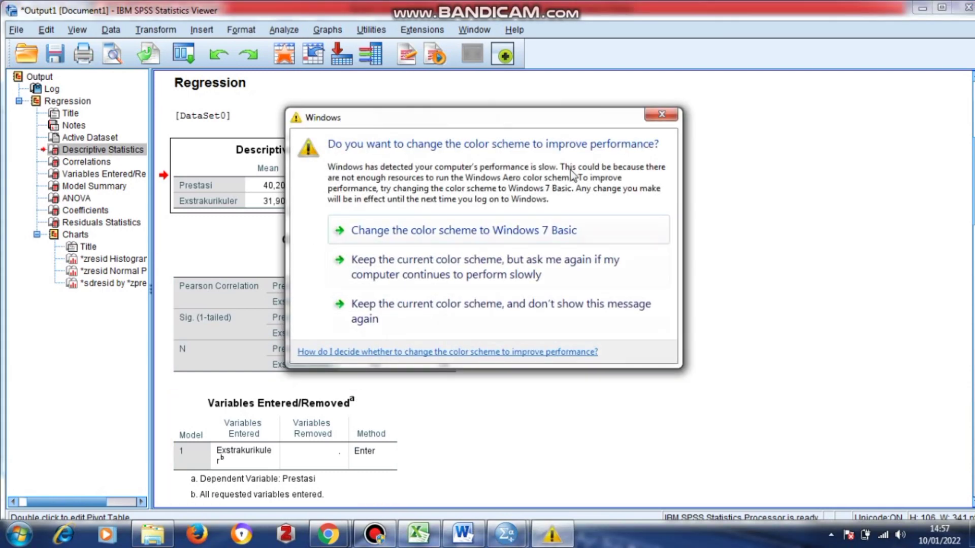
{"action": "left_click", "coordinate": [663, 116]}
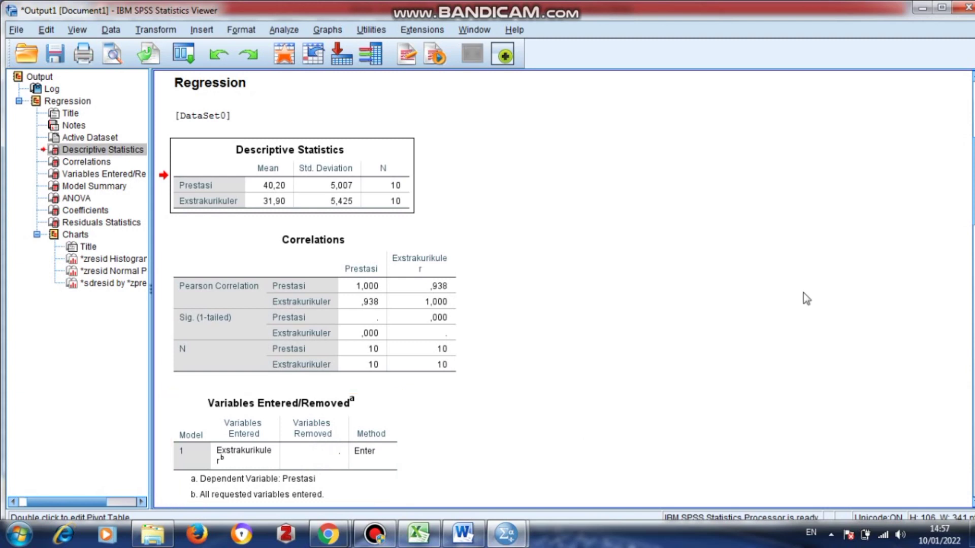
{"action": "scroll", "coordinate": [563, 289], "scroll_direction": "down", "scroll_amount": 10}
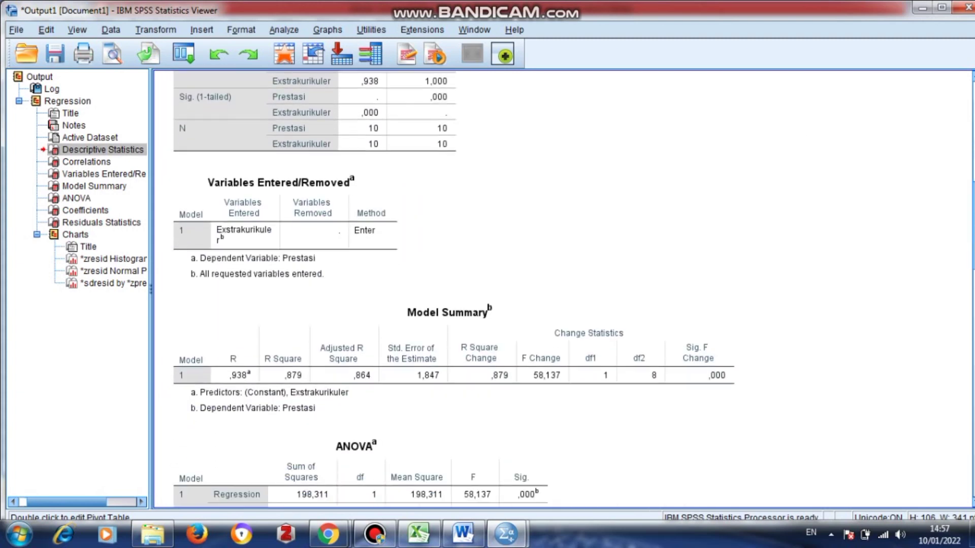
{"action": "scroll", "coordinate": [563, 289], "scroll_direction": "down", "scroll_amount": 1}
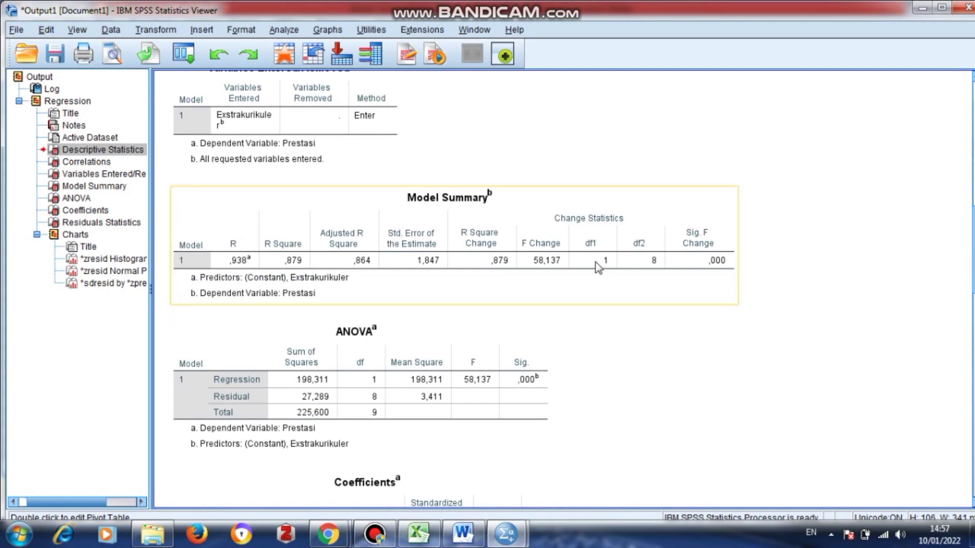
{"action": "left_click", "coordinate": [247, 244]}
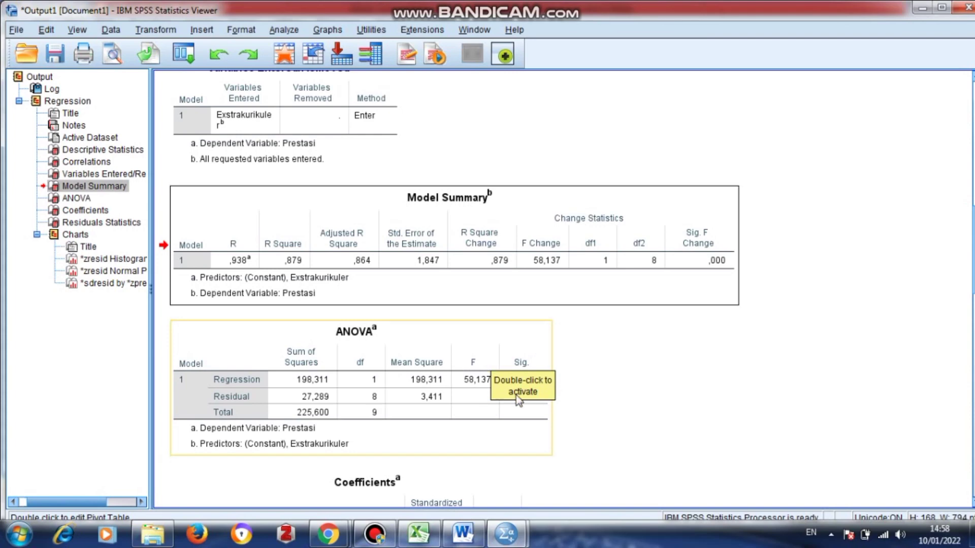
{"action": "left_click", "coordinate": [659, 115]}
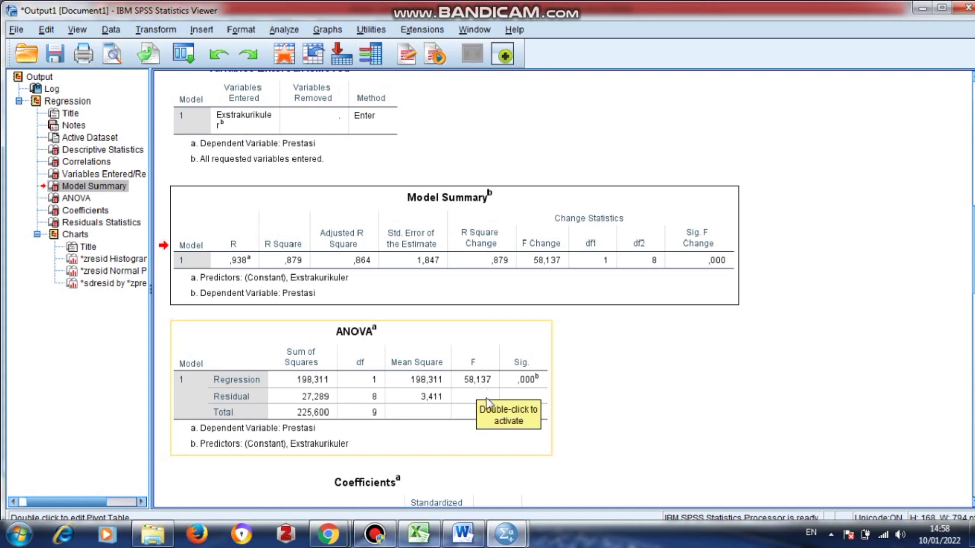
{"action": "left_click", "coordinate": [489, 451]}
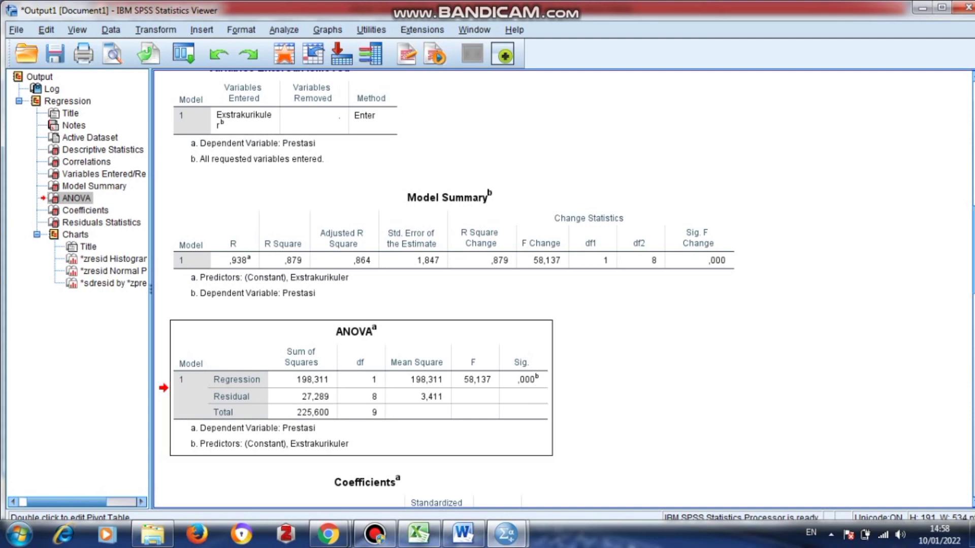
Step: Examine the Coefficients and Residuals Statistics tables and the histogram, dismissing the Windows color scheme message
{"action": "scroll", "coordinate": [942, 359], "scroll_direction": "down", "scroll_amount": 10}
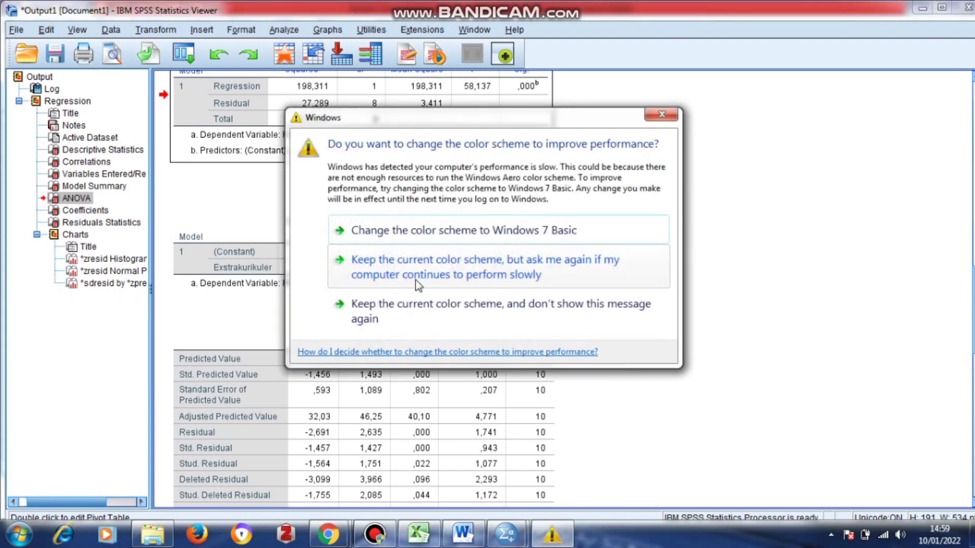
{"action": "left_click", "coordinate": [664, 115]}
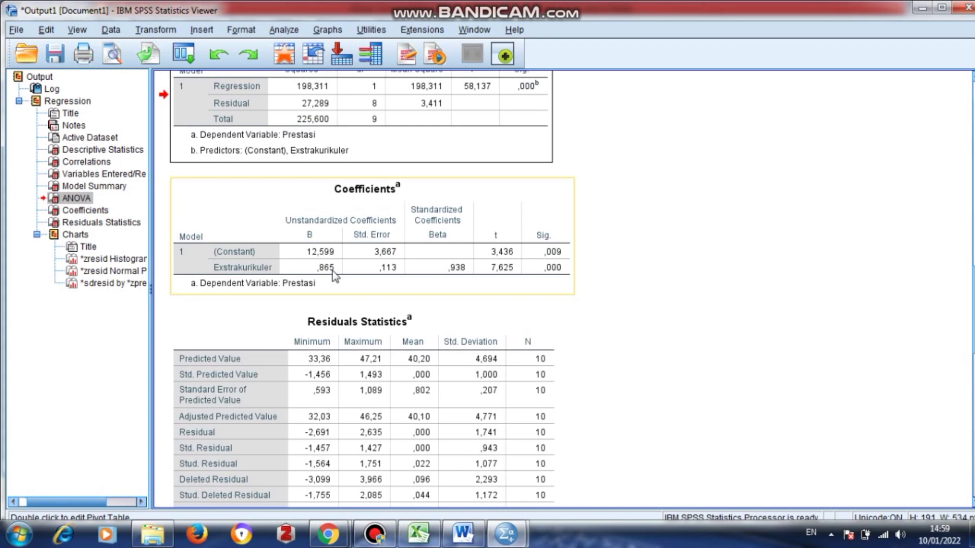
{"action": "left_click", "coordinate": [382, 299]}
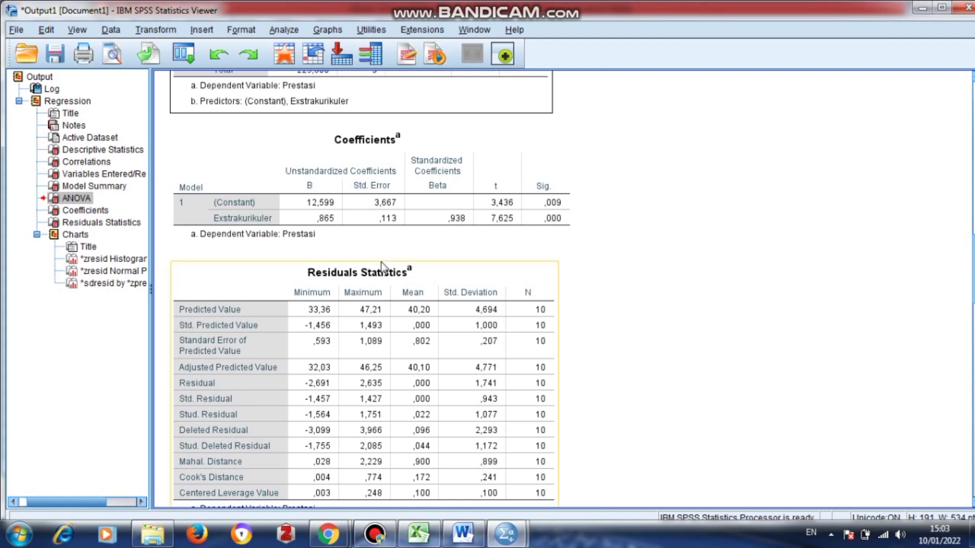
{"action": "left_click", "coordinate": [398, 318]}
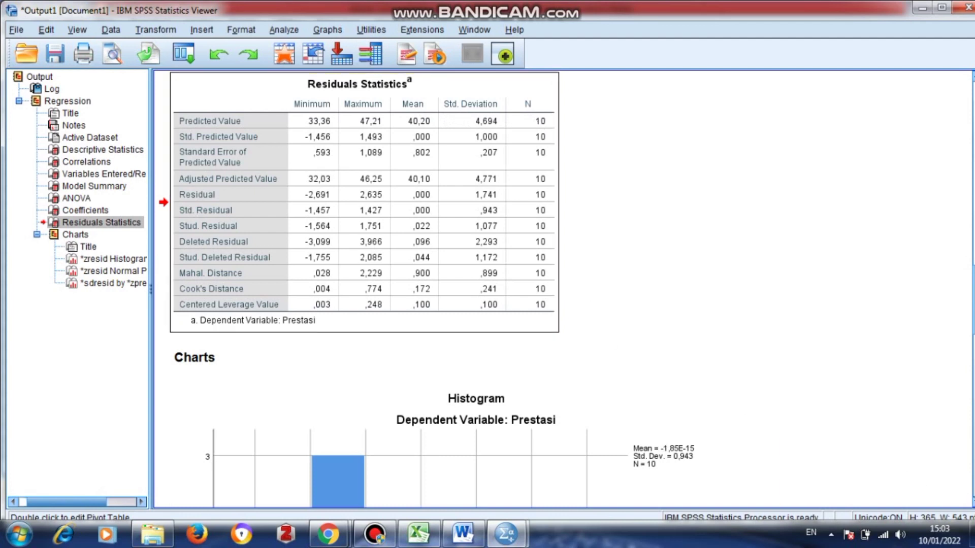
{"action": "scroll", "coordinate": [971, 505], "scroll_direction": "down", "scroll_amount": 3}
{"action": "scroll", "coordinate": [971, 505], "scroll_direction": "down", "scroll_amount": 6}
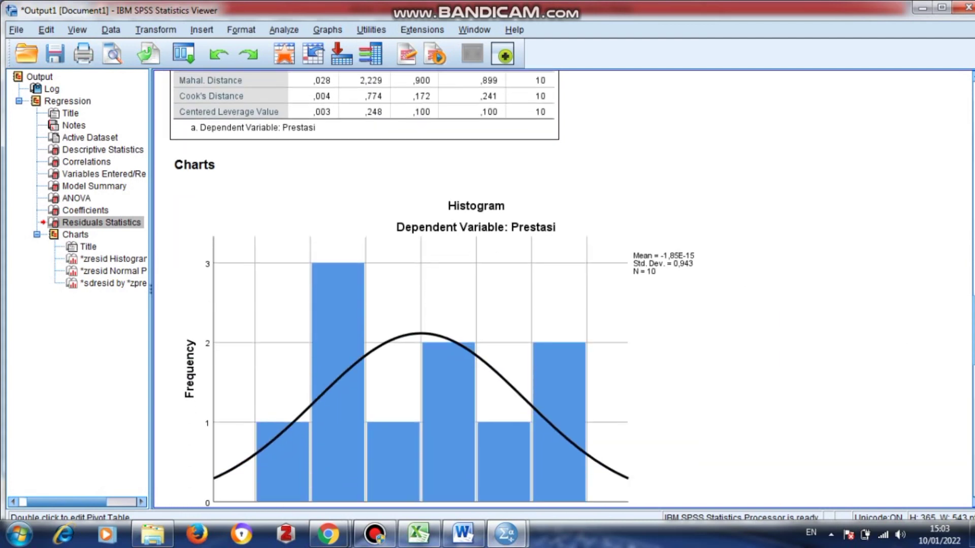
Step: Examine the Normal P-P Plot of the standardized residuals and the residual scatterplot for Prestasi, dismissing the Windows color scheme message
{"action": "scroll", "coordinate": [971, 505], "scroll_direction": "down", "scroll_amount": 15}
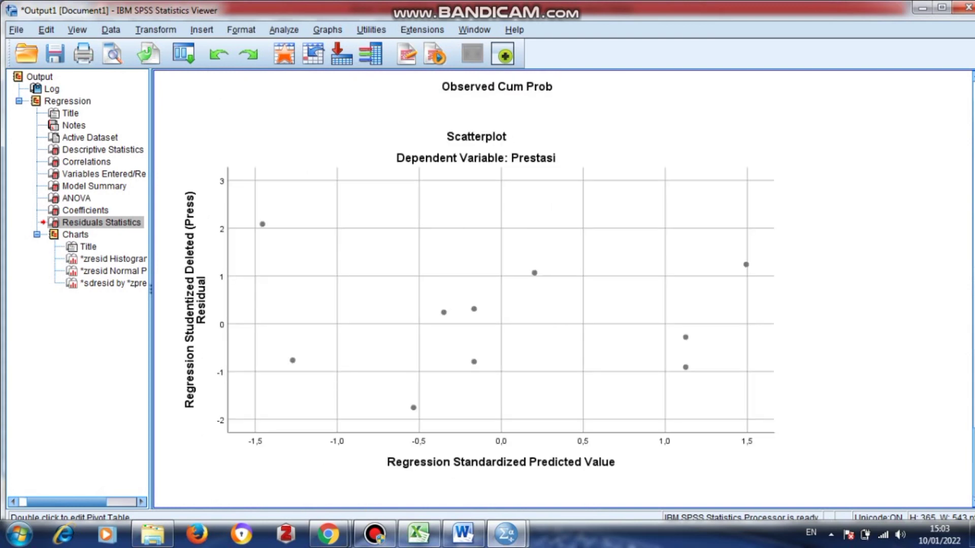
{"action": "scroll", "coordinate": [889, 113], "scroll_direction": "up", "scroll_amount": 10}
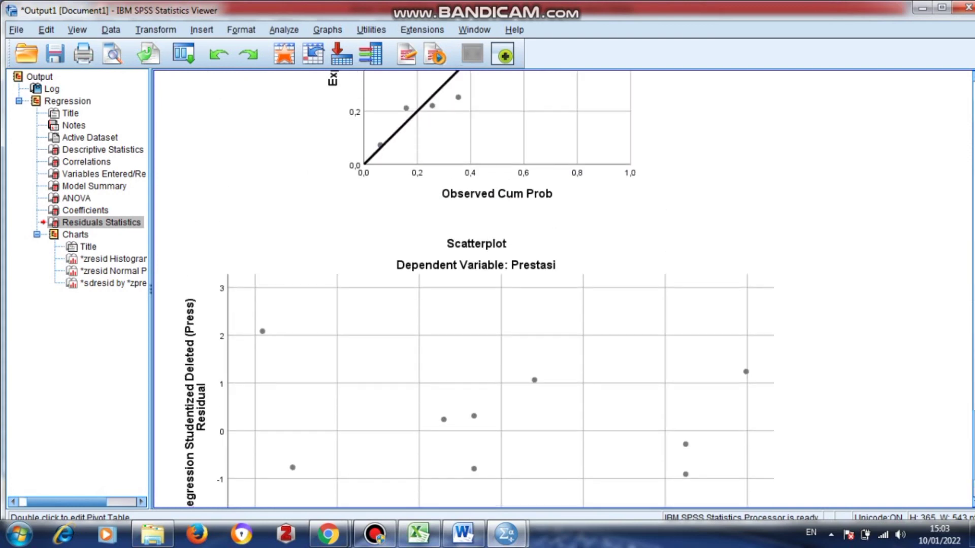
{"action": "left_click", "coordinate": [728, 142]}
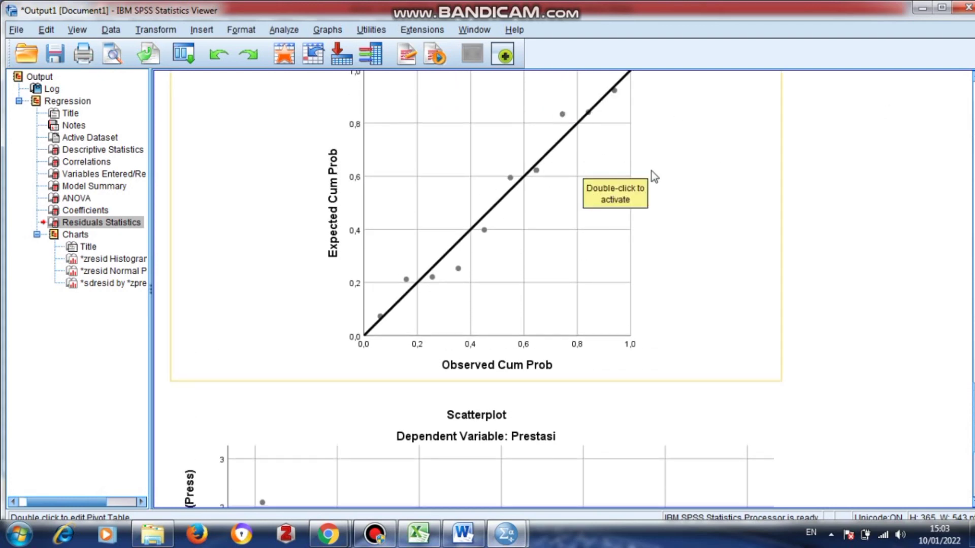
{"action": "left_click", "coordinate": [891, 189]}
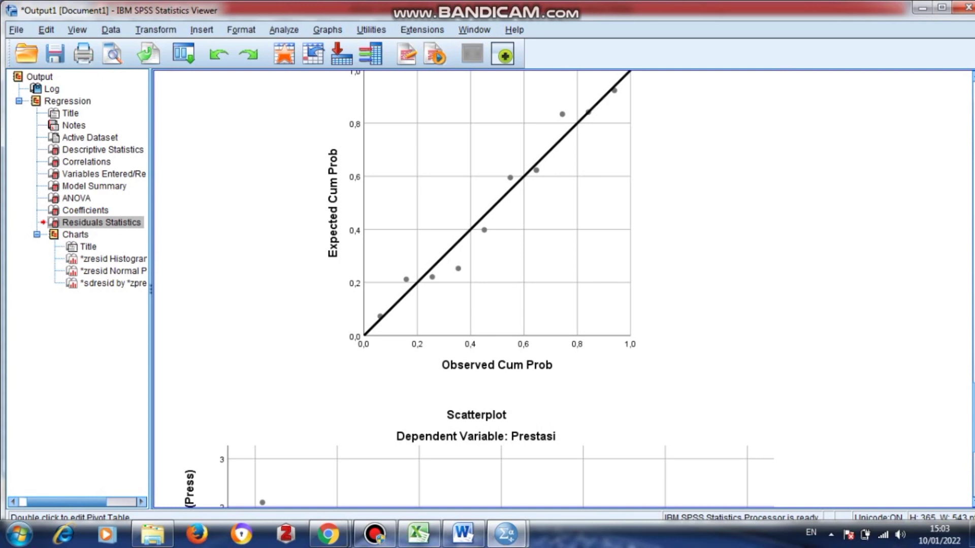
{"action": "scroll", "coordinate": [972, 113], "scroll_direction": "up", "scroll_amount": 1}
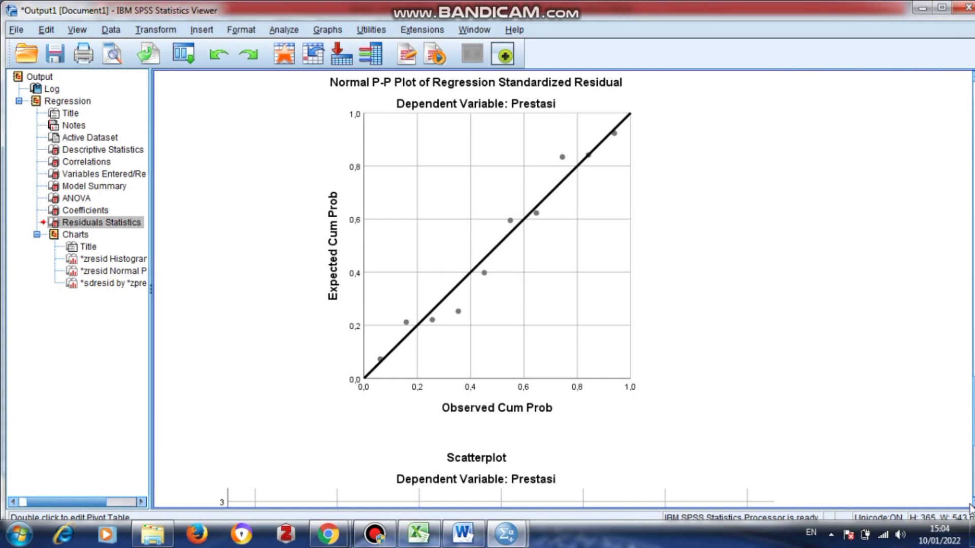
{"action": "scroll", "coordinate": [969, 507], "scroll_direction": "down", "scroll_amount": 5}
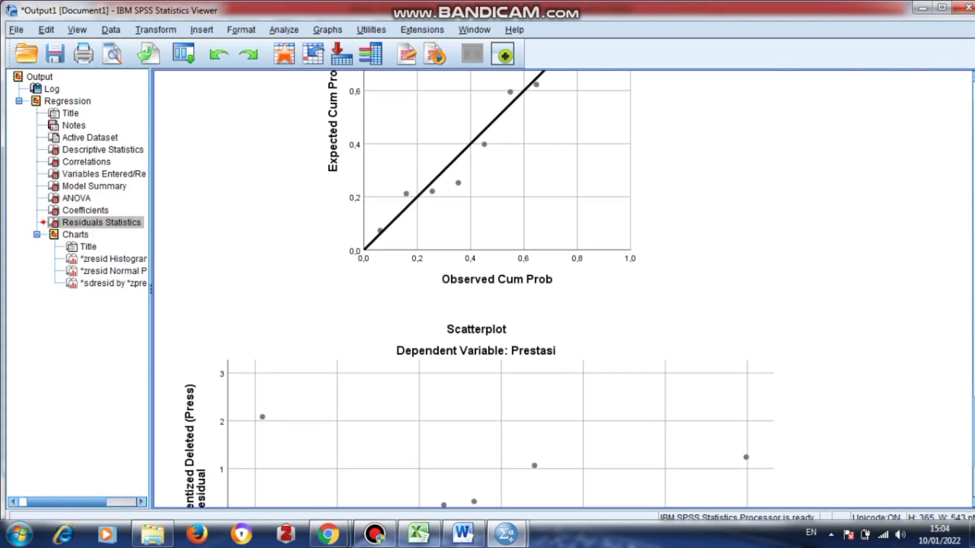
{"action": "scroll", "coordinate": [479, 292], "scroll_direction": "down", "scroll_amount": 8}
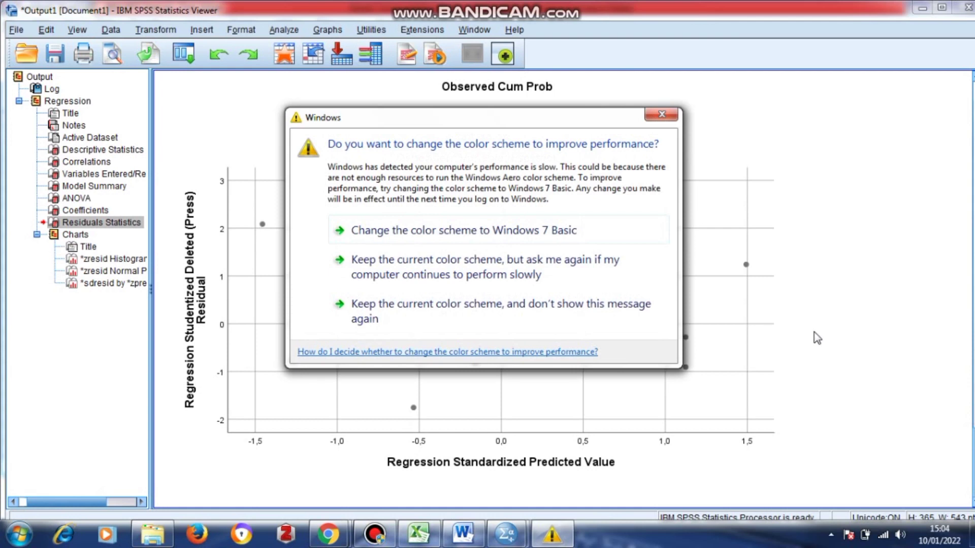
{"action": "left_click", "coordinate": [670, 115]}
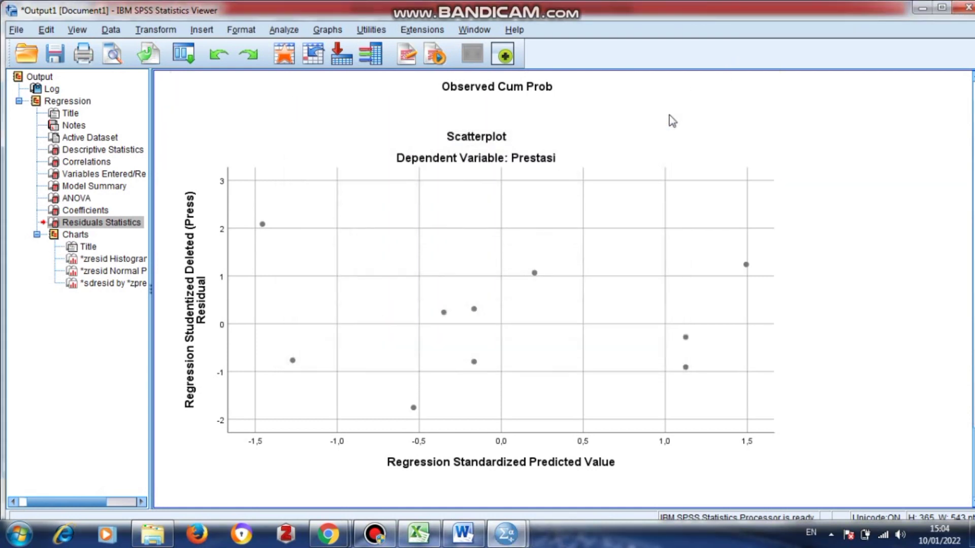